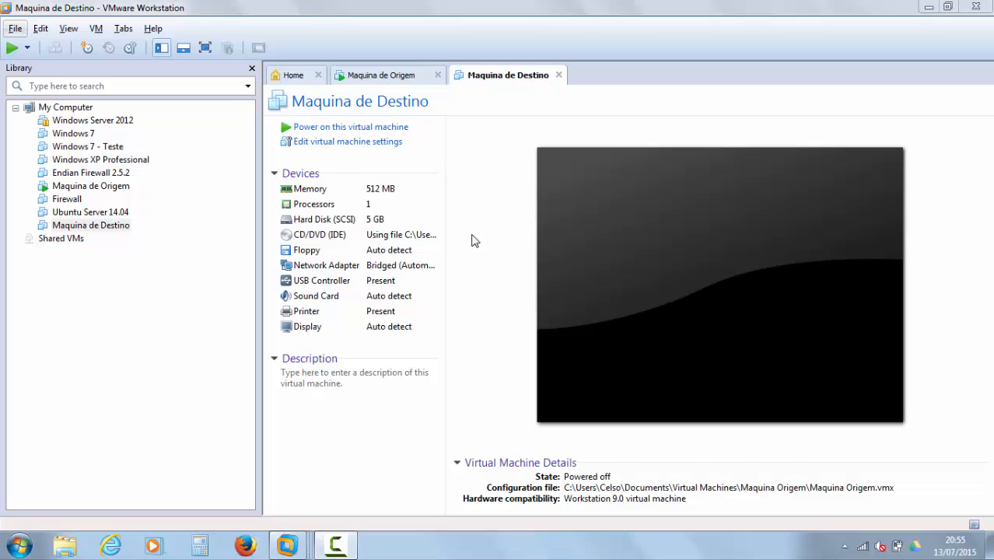
Step: After glancing at the source VM's Clonezilla console, set Maquina de Destino's memory to 1 GB
{"action": "left_click", "coordinate": [403, 76]}
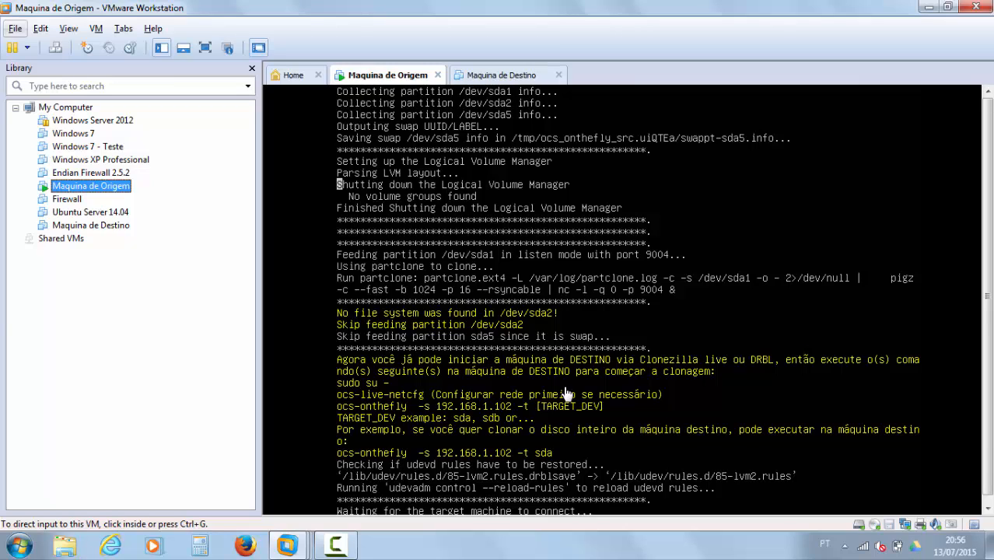
{"action": "left_click", "coordinate": [506, 80]}
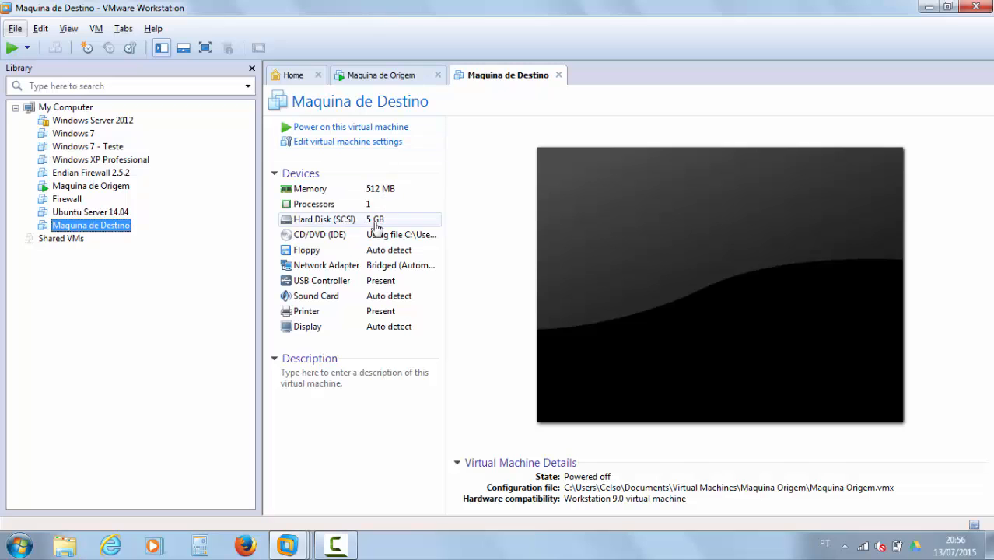
{"action": "left_click", "coordinate": [384, 144]}
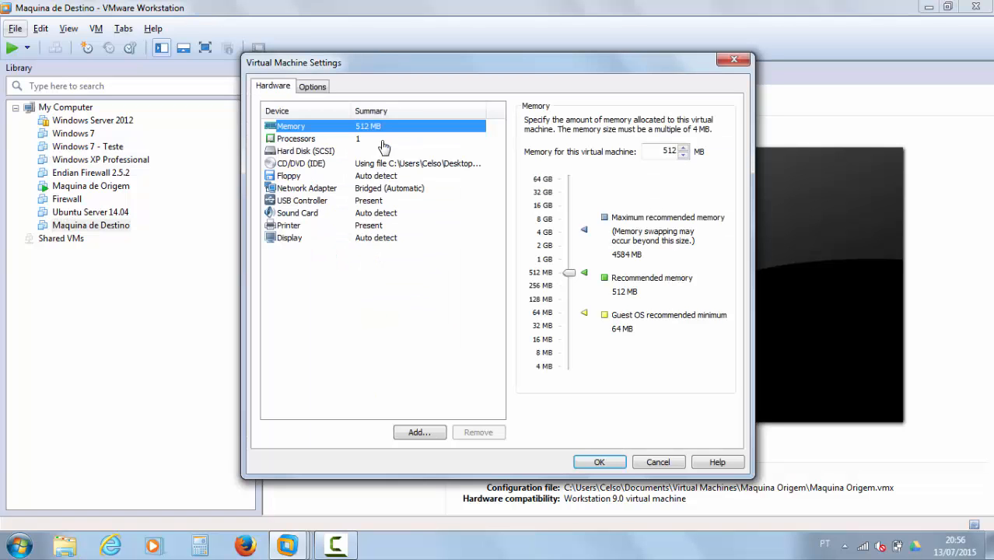
{"action": "left_click", "coordinate": [363, 152]}
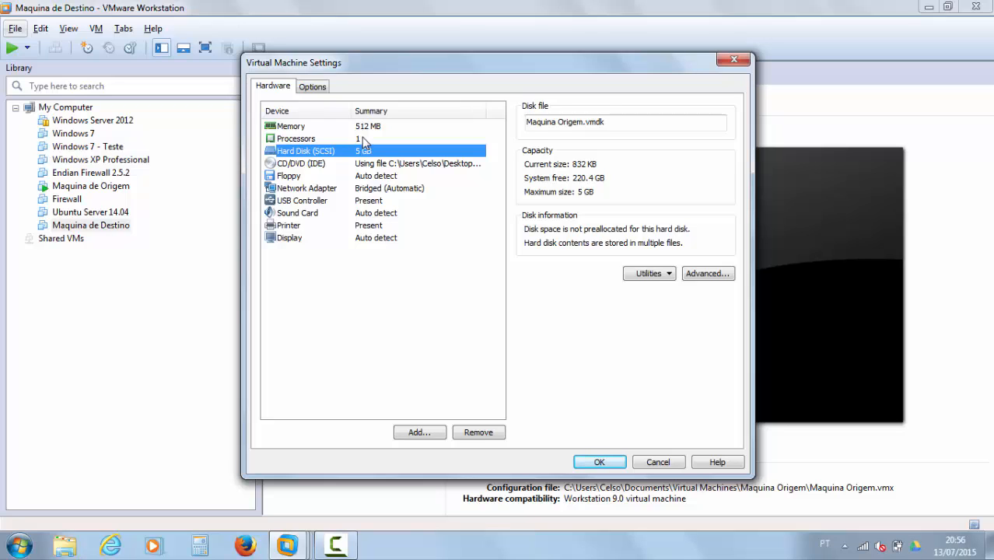
{"action": "left_click", "coordinate": [366, 128]}
{"action": "left_click", "coordinate": [545, 259]}
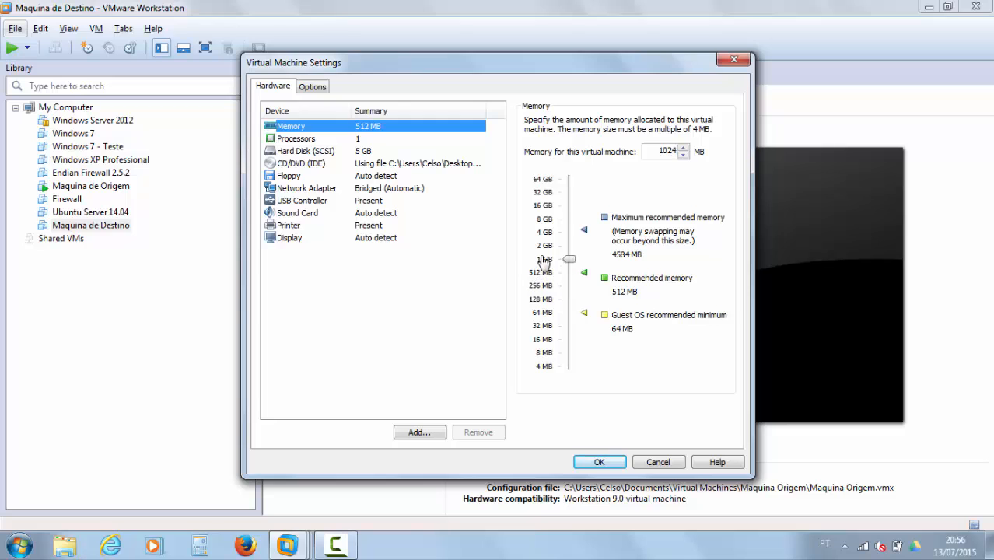
Step: Point the CD/DVD drive at clonezilla-live-20150217-utopic-i386.iso and save the settings
{"action": "left_click", "coordinate": [389, 167]}
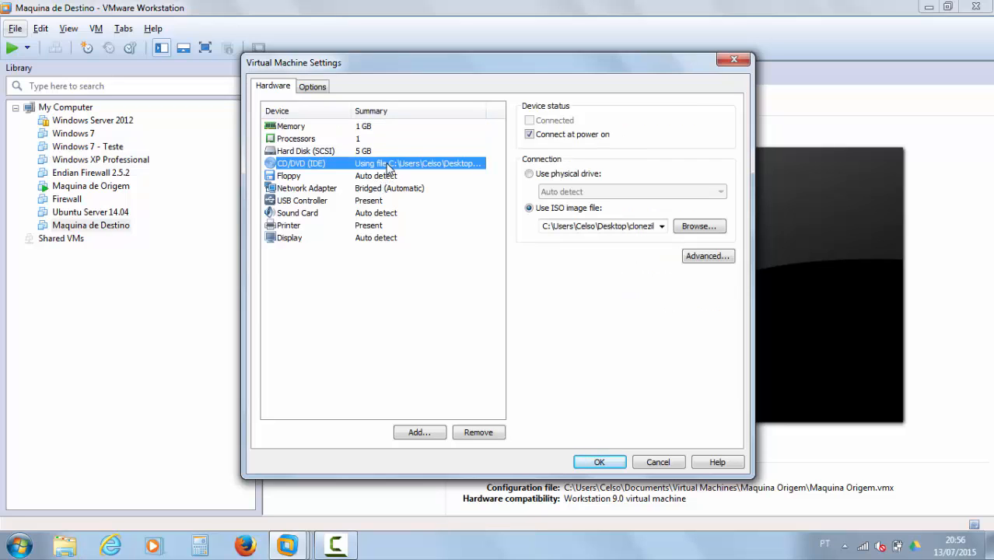
{"action": "left_click", "coordinate": [688, 227]}
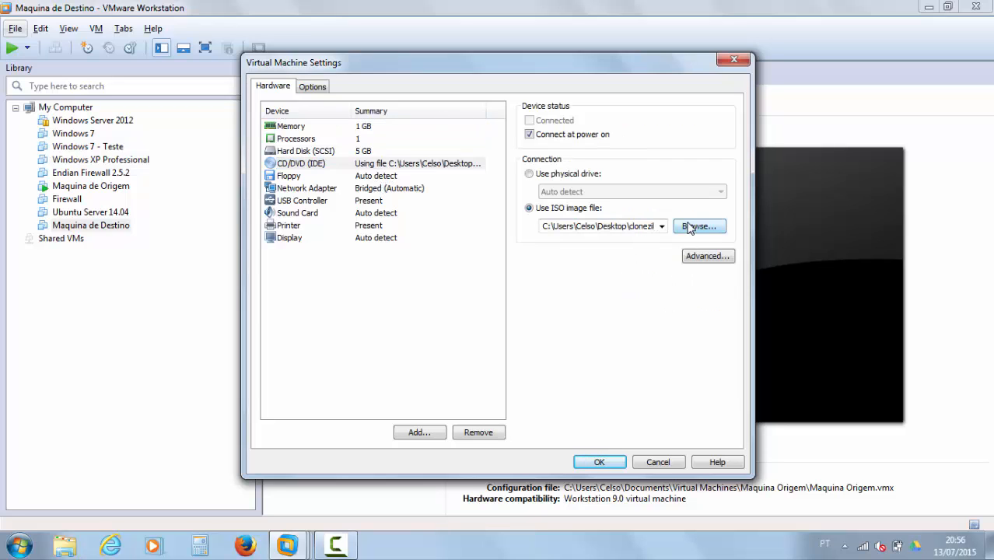
{"action": "scroll", "coordinate": [722, 187], "scroll_direction": "down", "scroll_amount": 5}
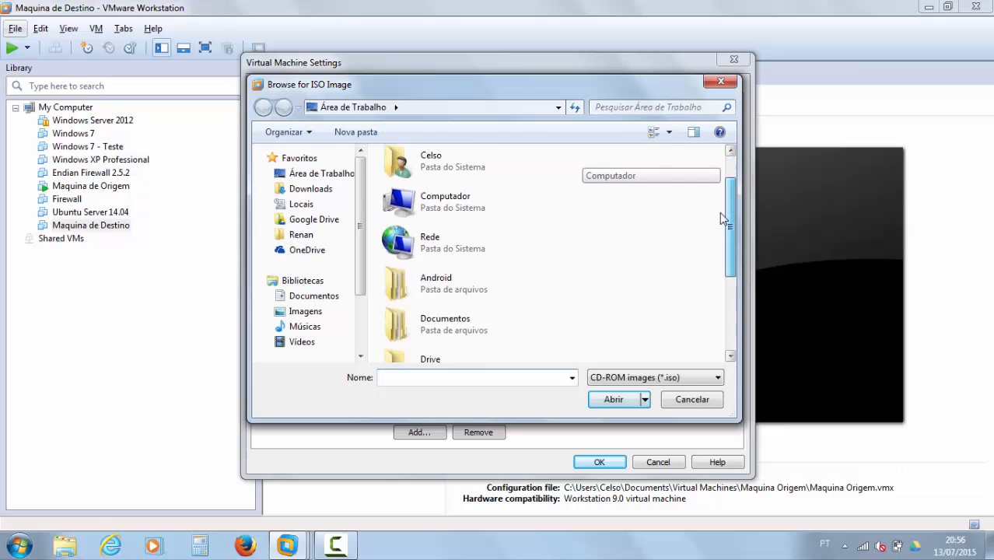
{"action": "left_click", "coordinate": [441, 352]}
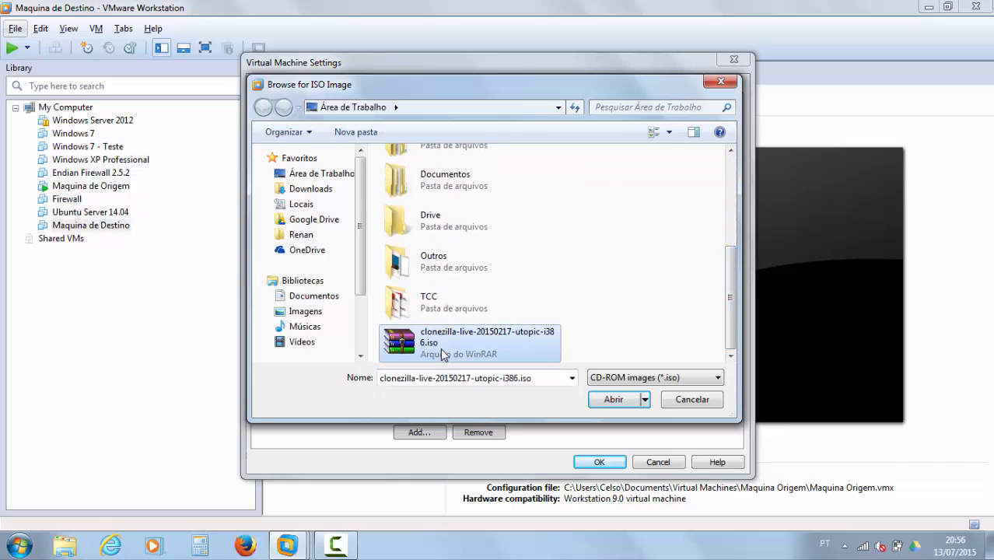
{"action": "left_click", "coordinate": [619, 400]}
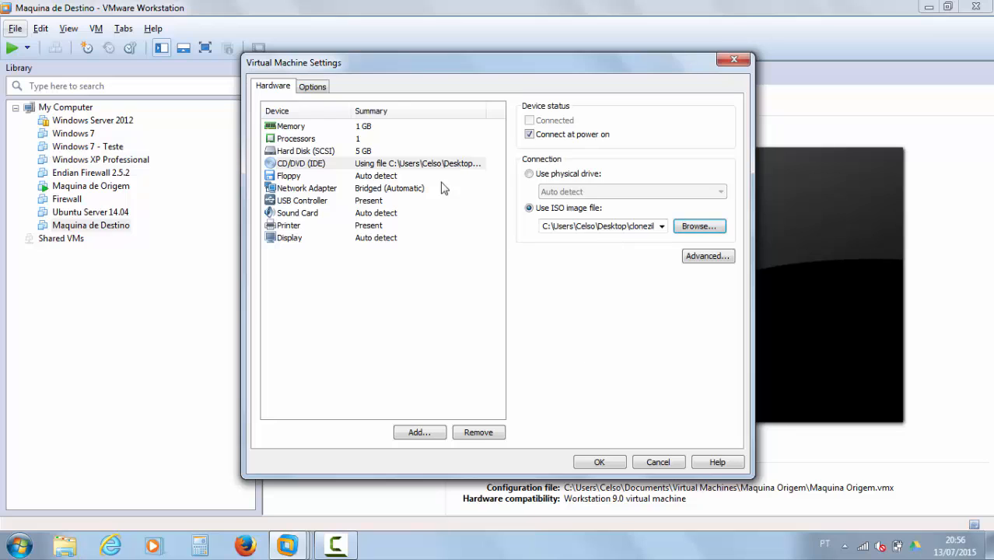
{"action": "left_click", "coordinate": [598, 462]}
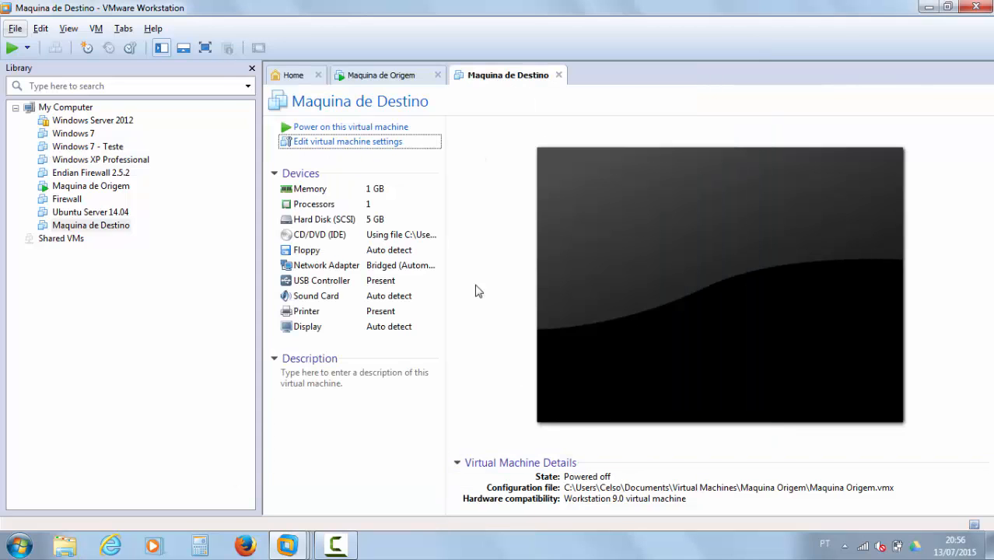
Step: Power on Maquina de Destino and boot the Clonezilla live (Default settings) menu entry
{"action": "left_click", "coordinate": [372, 130]}
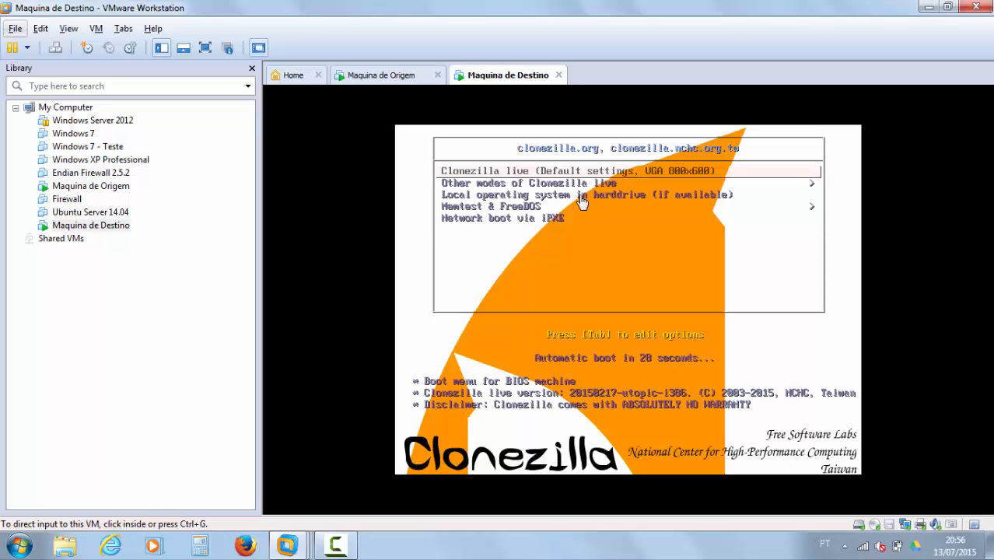
{"action": "left_click", "coordinate": [654, 229]}
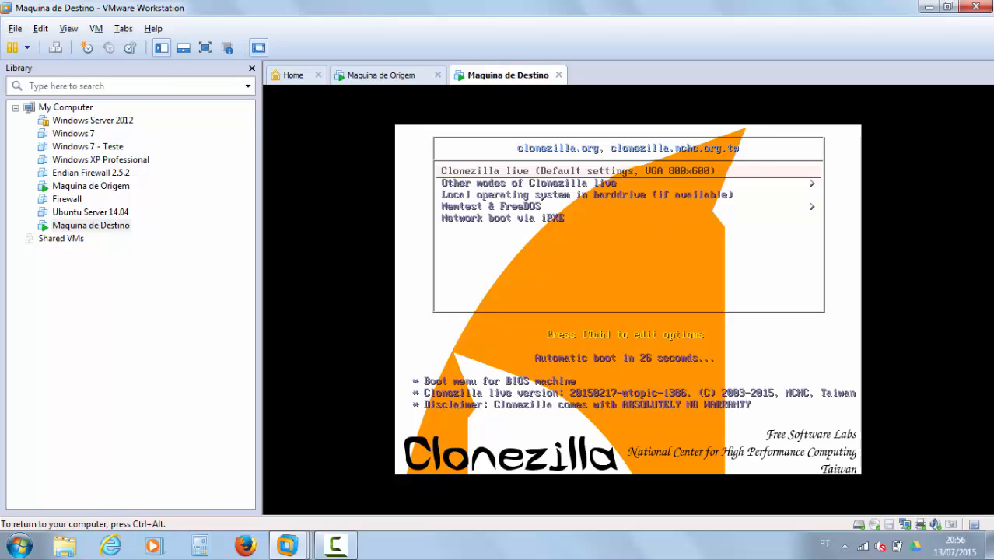
{"action": "key", "text": "Down"}
{"action": "key", "text": "Up"}
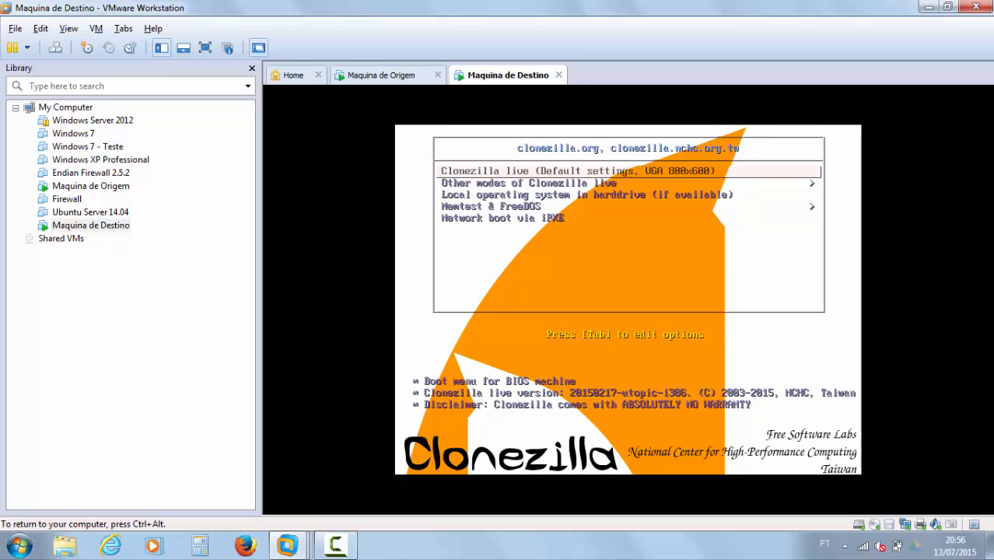
{"action": "key", "text": "Return"}
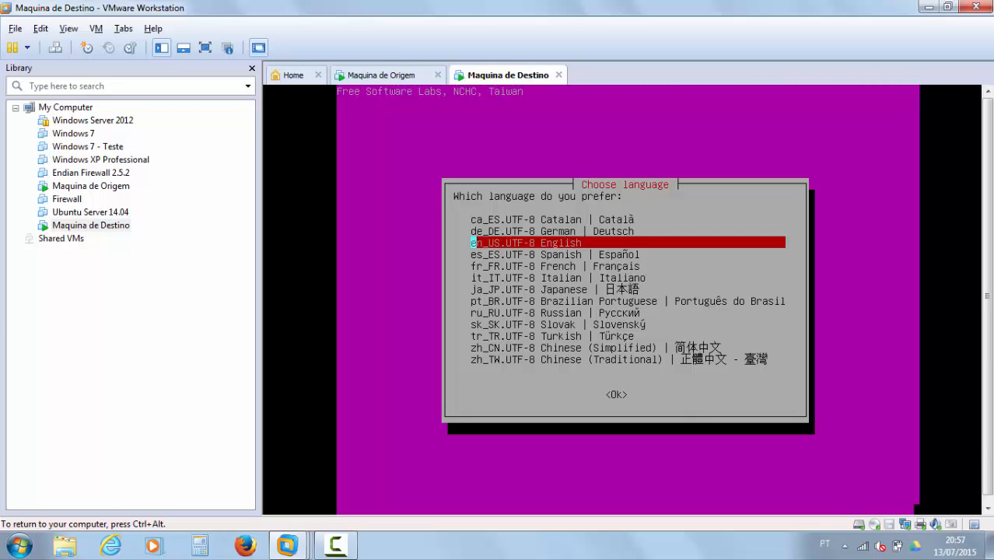
Step: Choose pt_BR.UTF-8 (Brazilian Portuguese) as the Clonezilla language
{"action": "key", "text": "Down"}
{"action": "key", "text": "Down"}
{"action": "key", "text": "Down"}
{"action": "key", "text": "Down"}
{"action": "key", "text": "Down"}
{"action": "key", "text": "Up"}
{"action": "key", "text": "Down"}
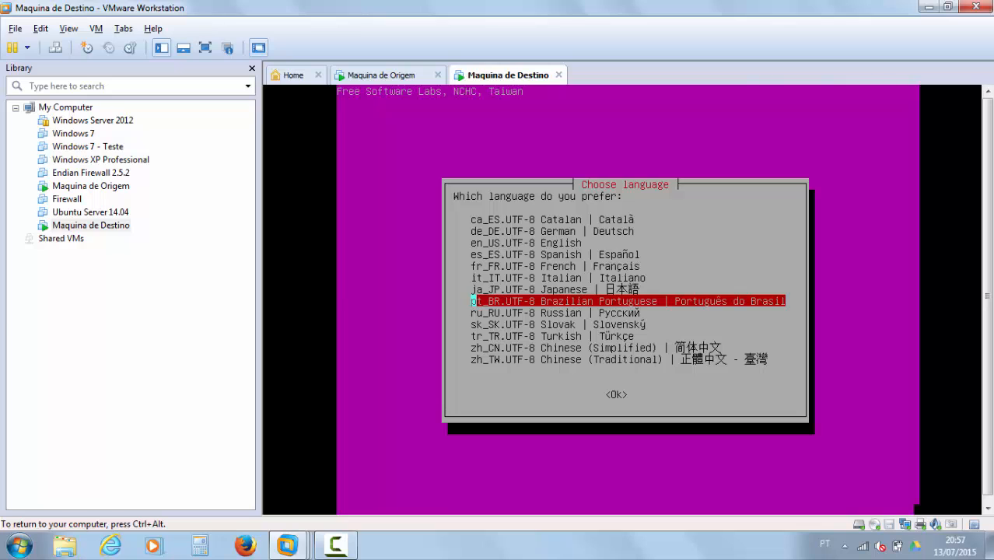
{"action": "key", "text": "Return"}
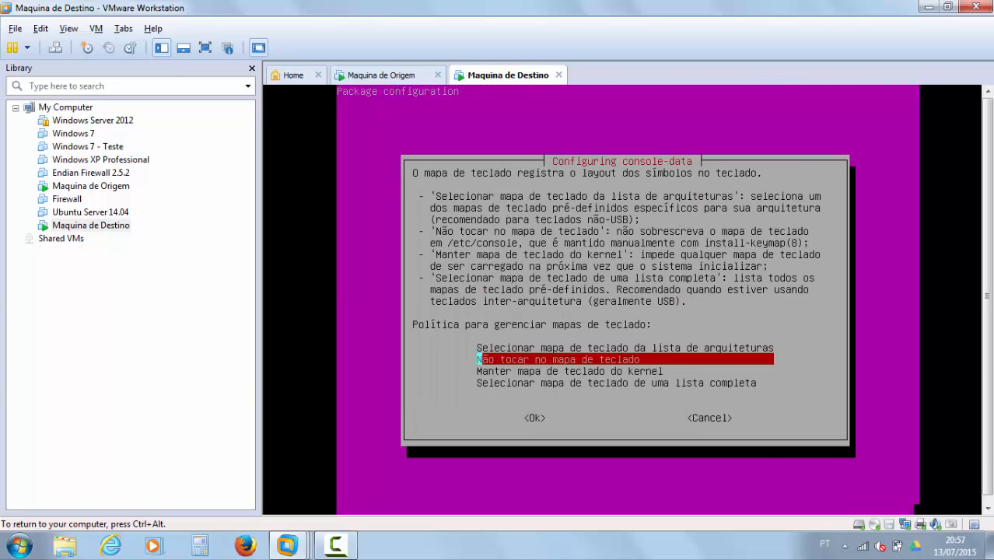
Step: Select "Não tocar no mapa de teclado" to keep the keyboard map unchanged
{"action": "key", "text": "Up"}
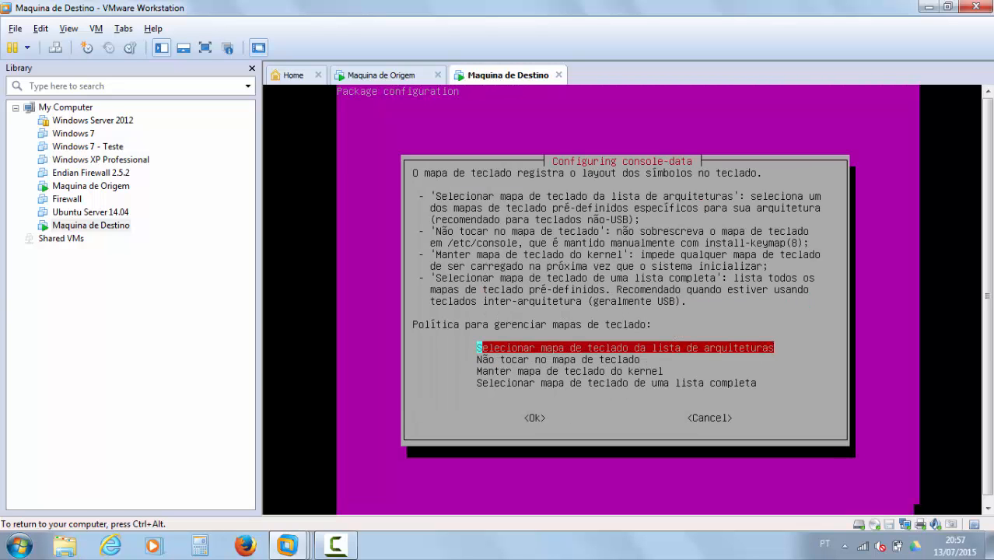
{"action": "key", "text": "Down"}
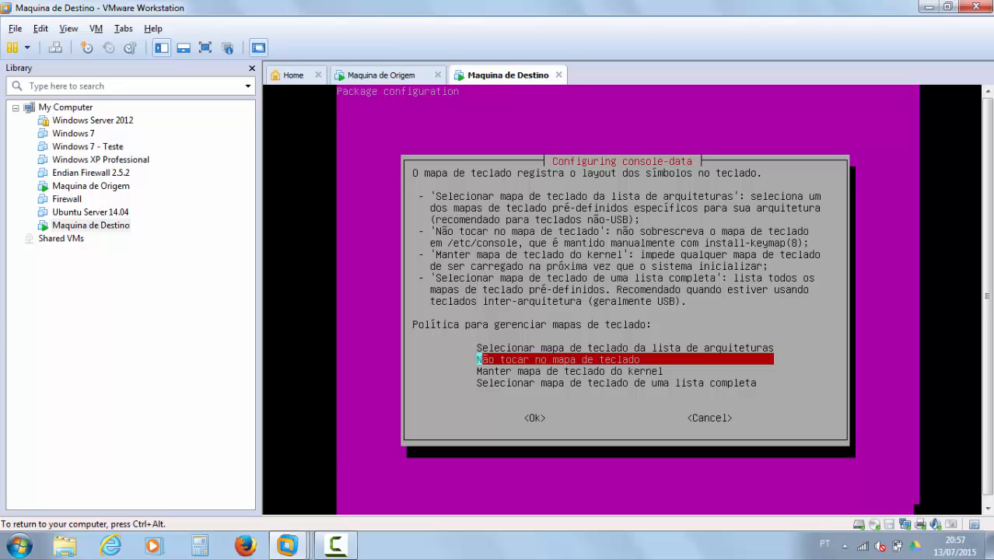
{"action": "key", "text": "Return"}
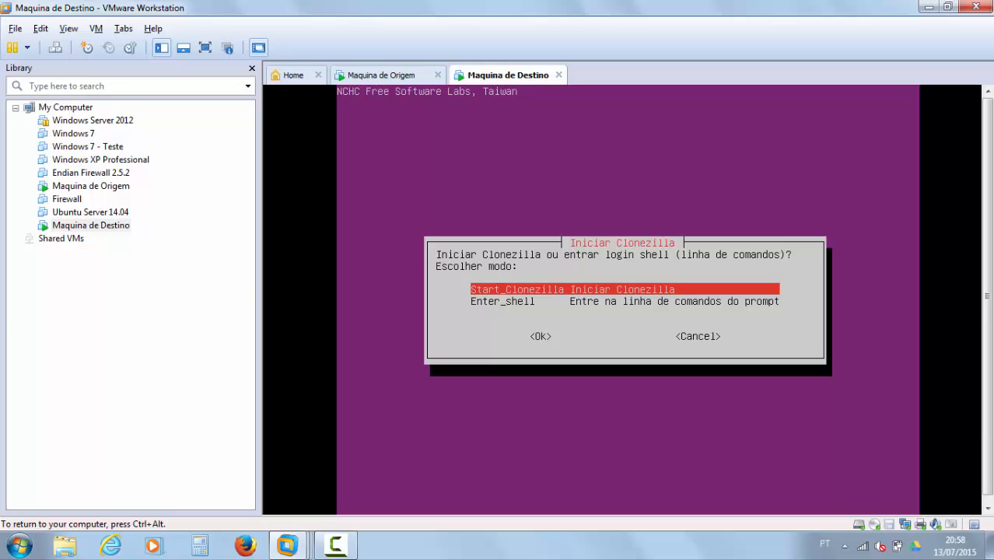
Step: Choose Enter_shell and then cmd to reach the destination's command prompt
{"action": "key", "text": "Down"}
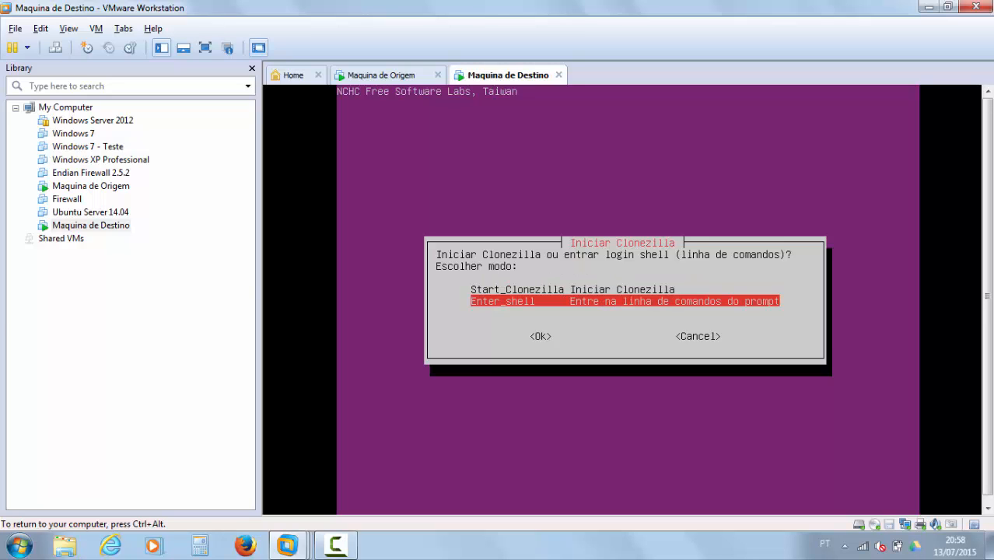
{"action": "key", "text": "Return"}
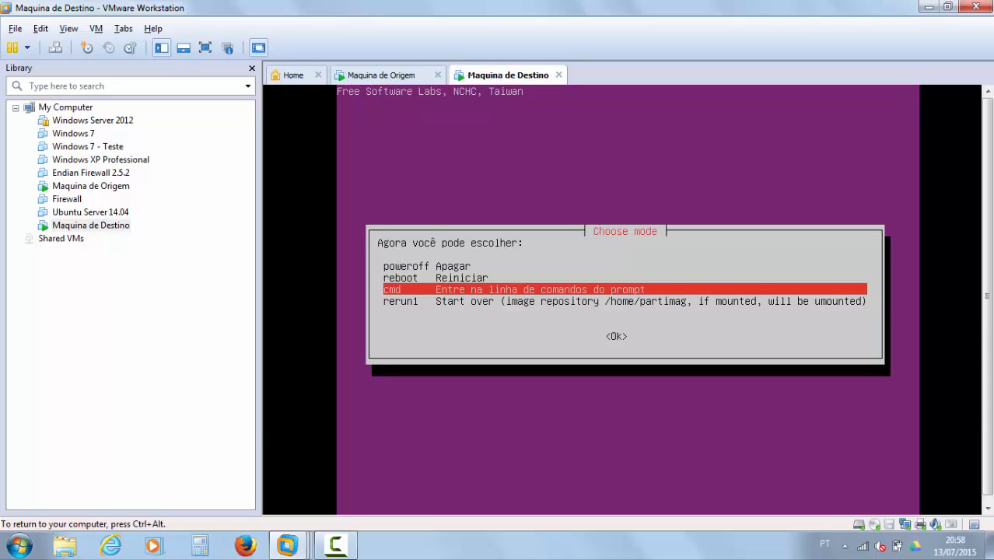
{"action": "key", "text": "Return"}
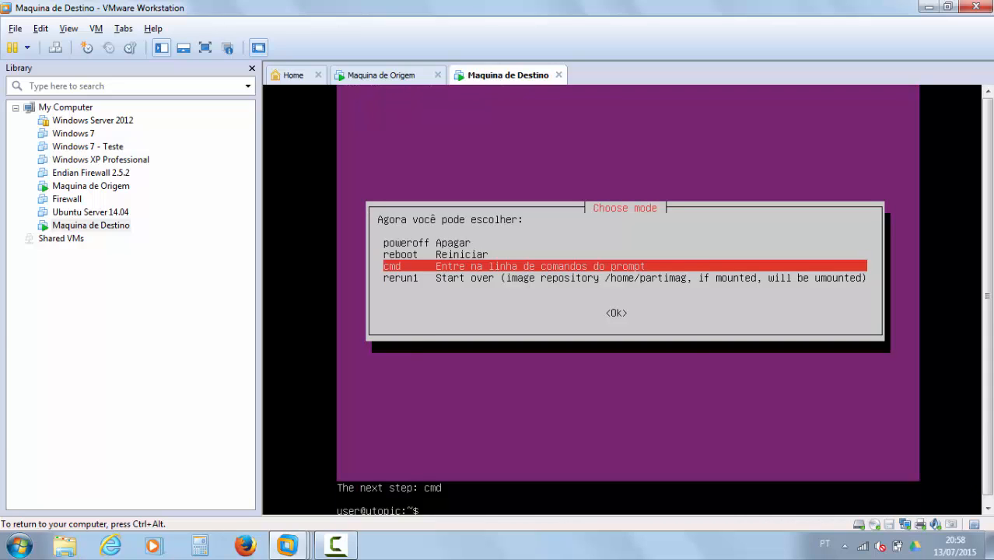
Step: Release the VM's input and switch to Maquina de Origem's console listing ocs-onthefly
{"action": "key", "text": "ctrl+alt"}
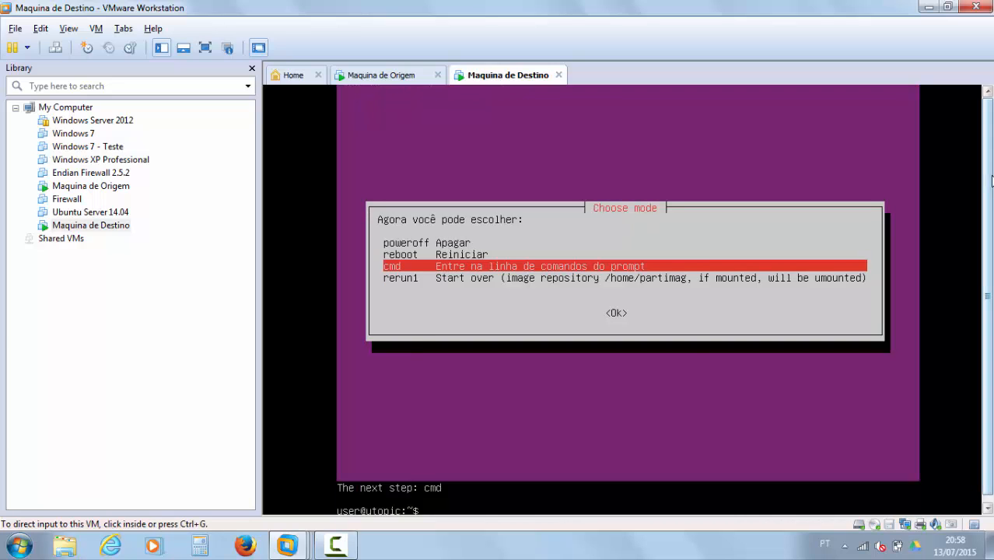
{"action": "scroll", "coordinate": [988, 238], "scroll_direction": "down", "scroll_amount": 1}
{"action": "left_click", "coordinate": [515, 473]}
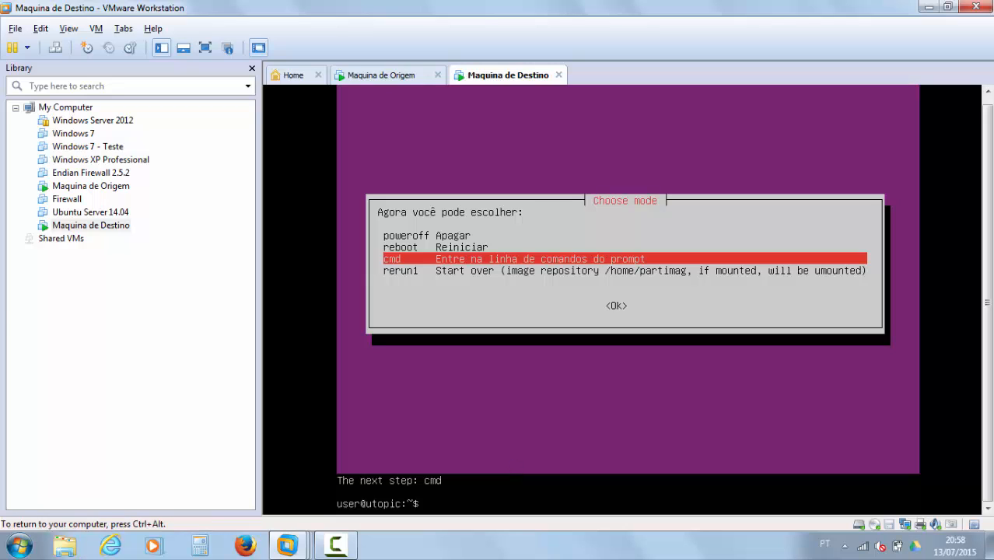
{"action": "key", "text": "ctrl+alt"}
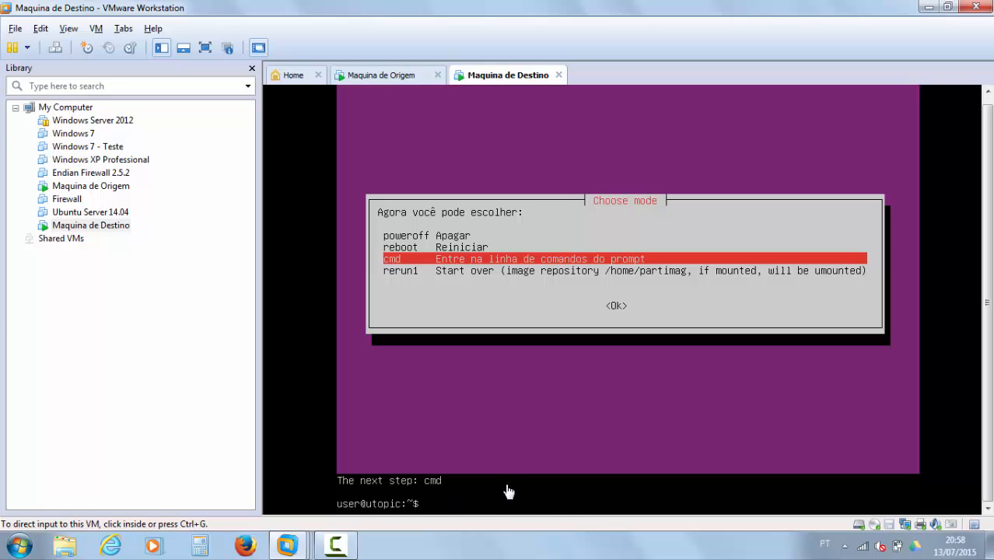
{"action": "left_click", "coordinate": [396, 78]}
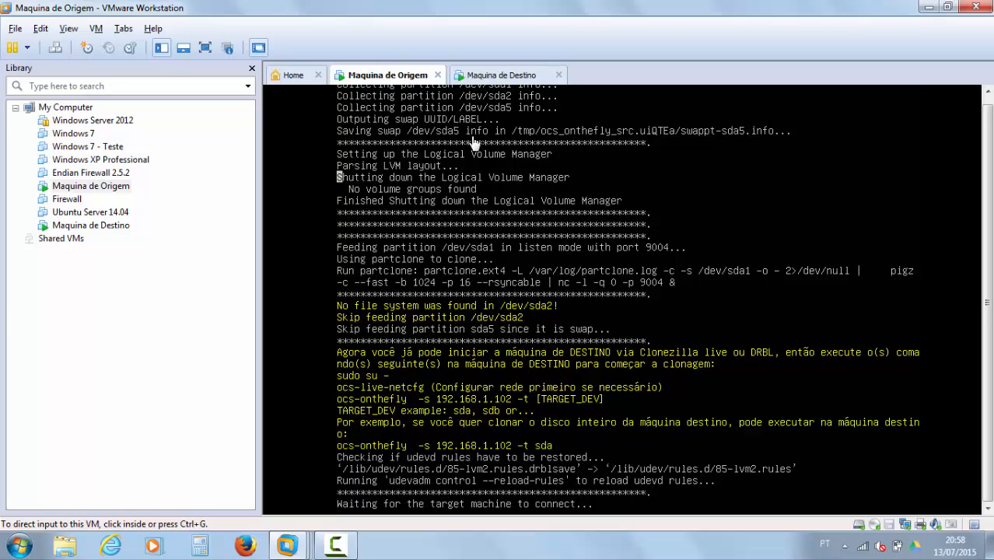
Step: Become root on Maquina de Destino's console with 'sudo su -'
{"action": "left_click", "coordinate": [510, 76]}
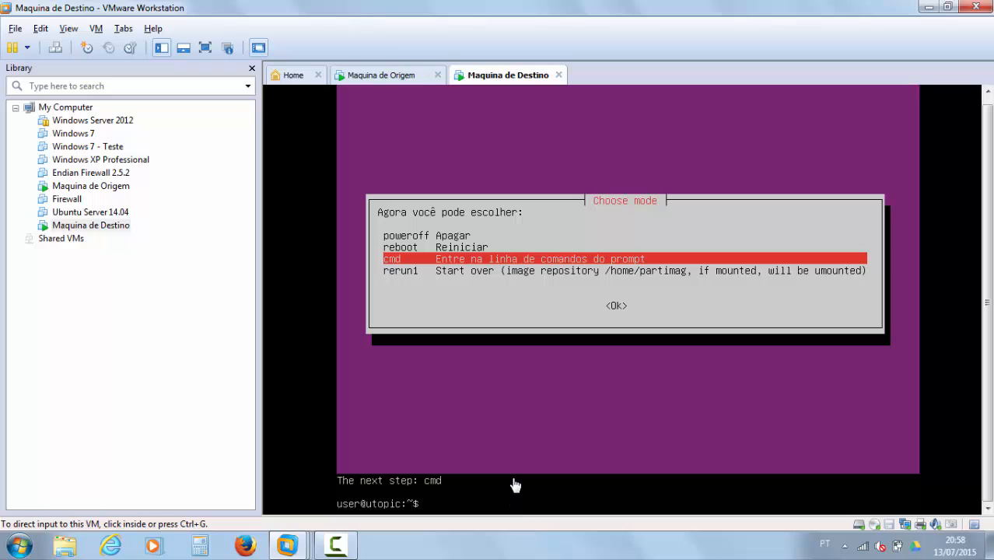
{"action": "left_click", "coordinate": [515, 482]}
{"action": "type", "text": "su"}
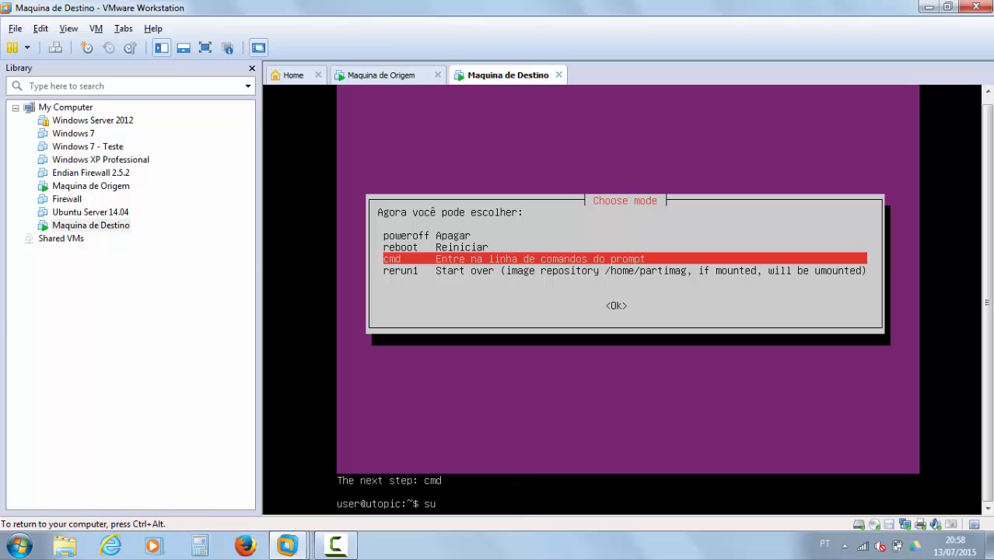
{"action": "type", "text": "do su -"}
{"action": "key", "text": "Return"}
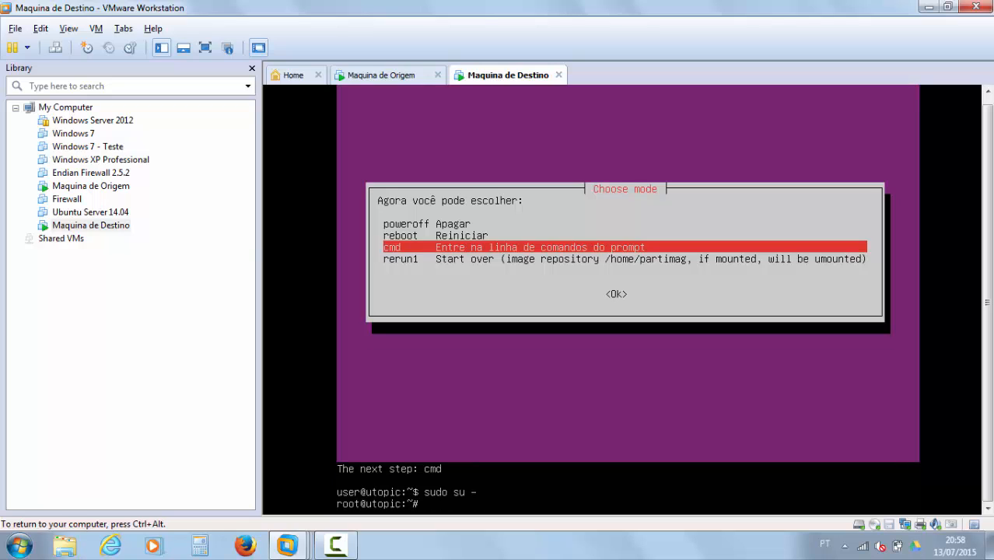
Step: Check the source VM's instructions, then type ocs-live-netcfg at the destination's root prompt
{"action": "key", "text": "ctrl+alt"}
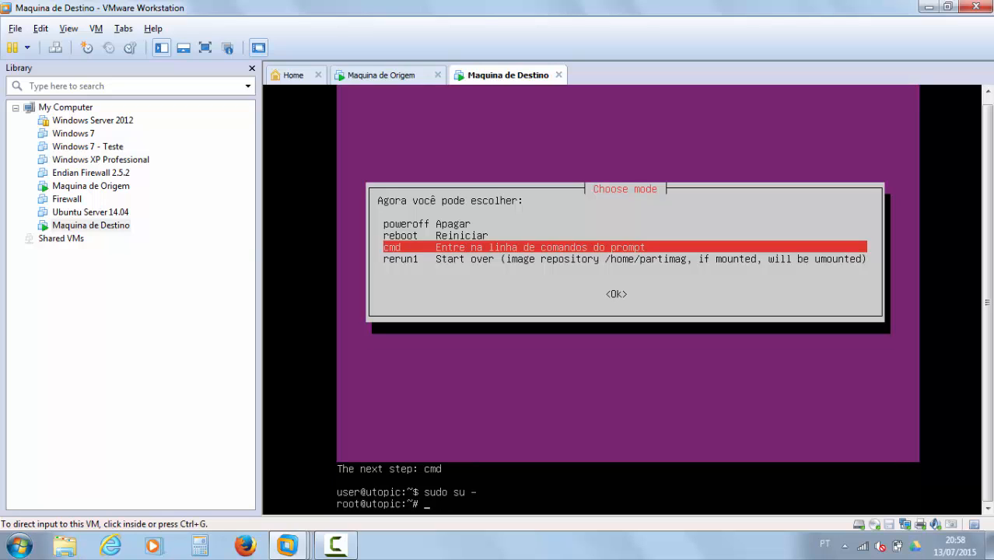
{"action": "left_click", "coordinate": [386, 75]}
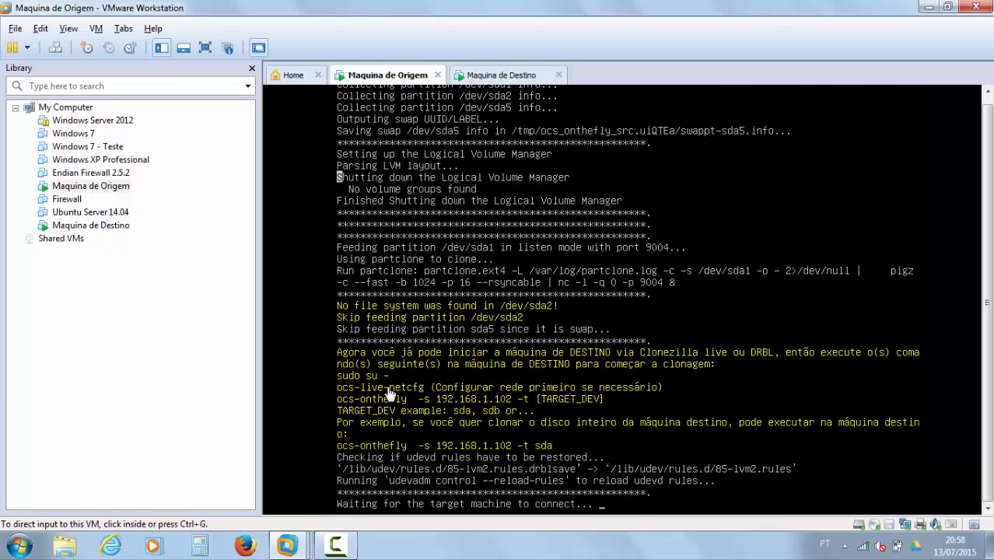
{"action": "left_click", "coordinate": [485, 75]}
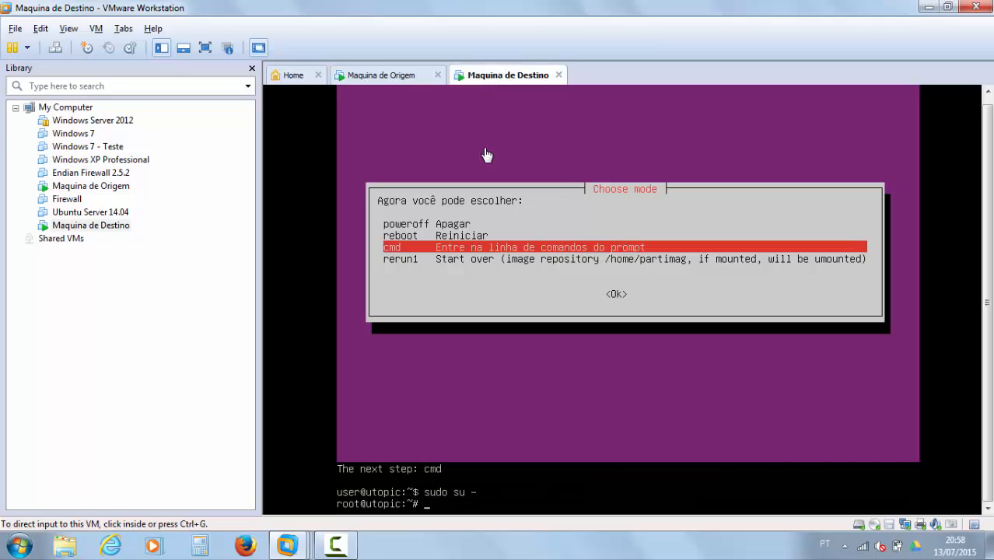
{"action": "left_click", "coordinate": [475, 491]}
{"action": "type", "text": "oc"}
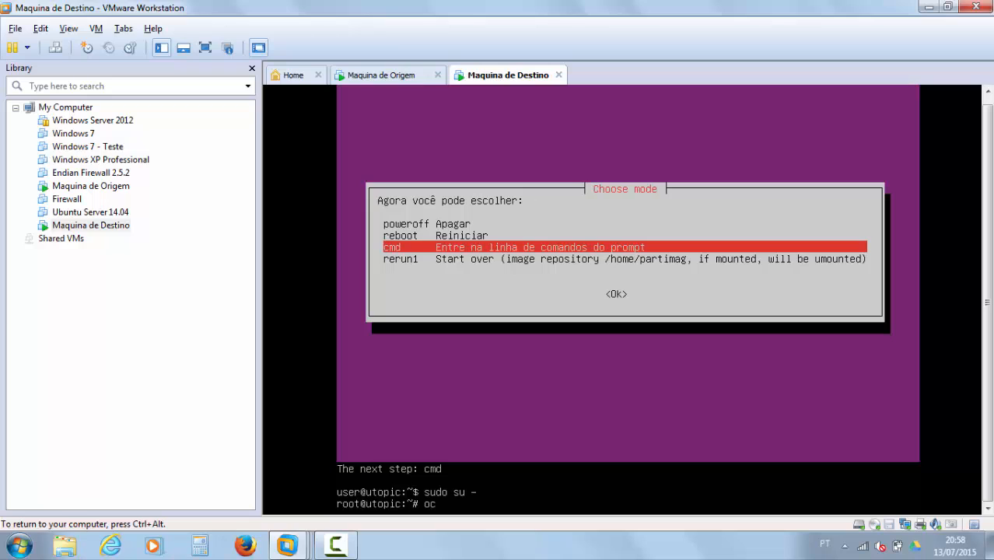
{"action": "type", "text": "s-live-netcfg"}
Step: Run ocs-live-netcfg with dhcp on eth0, obtaining 192.168.1.103, then view the source's console
{"action": "key", "text": "Return"}
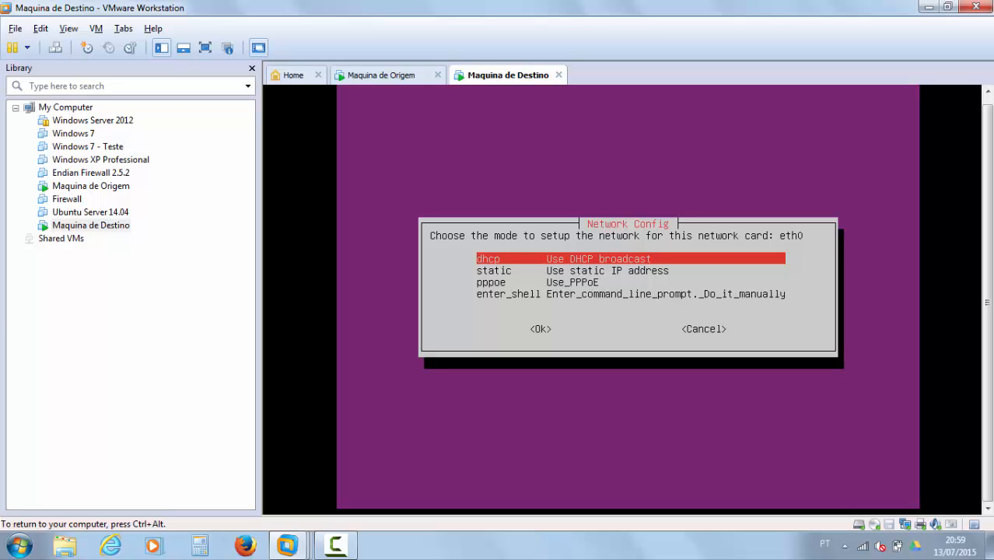
{"action": "key", "text": "Down"}
{"action": "key", "text": "Up"}
{"action": "key", "text": "Down"}
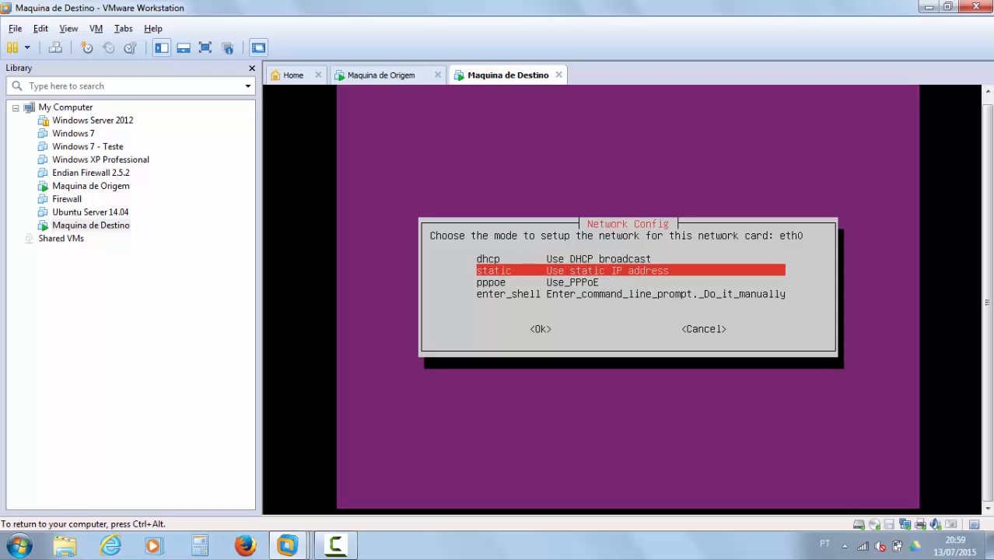
{"action": "key", "text": "Up"}
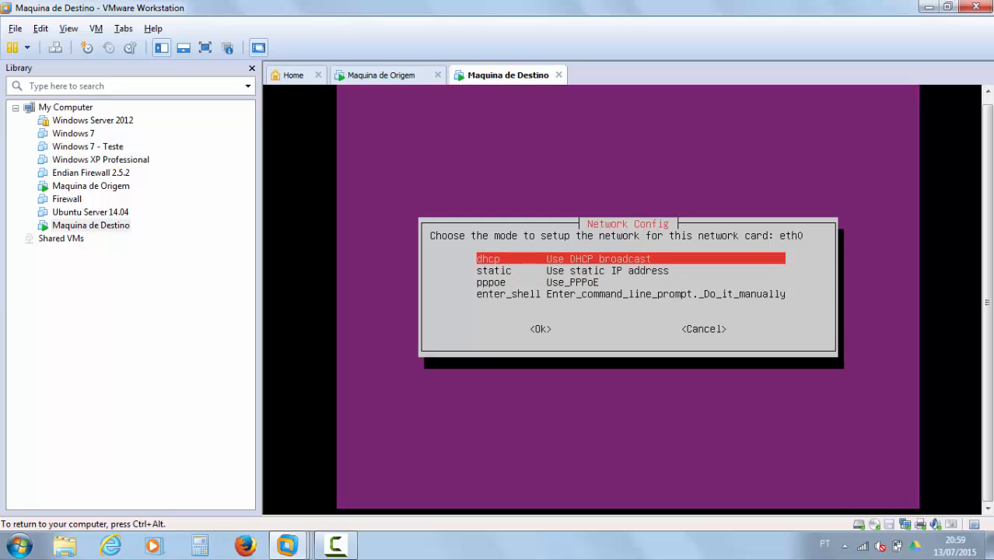
{"action": "key", "text": "Return"}
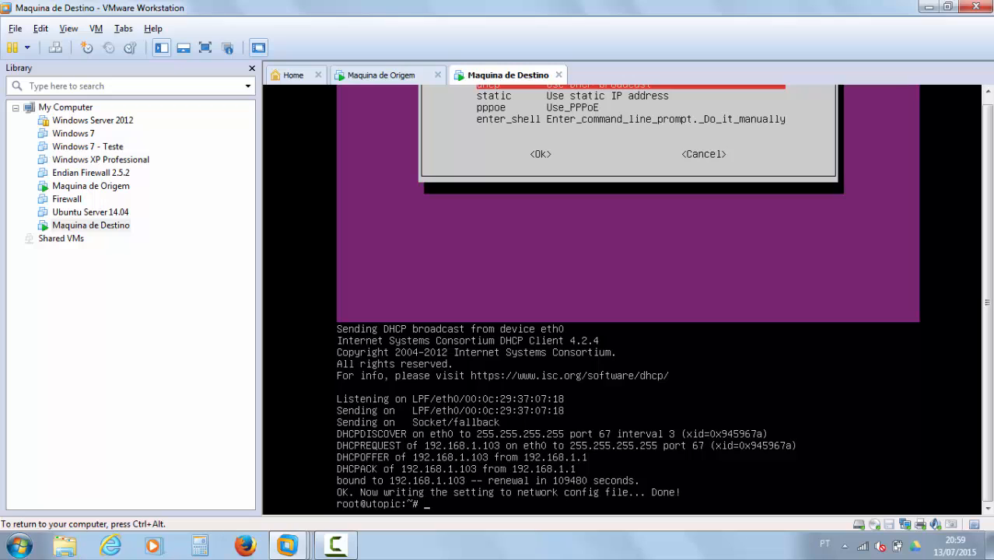
{"action": "key", "text": "ctrl+alt"}
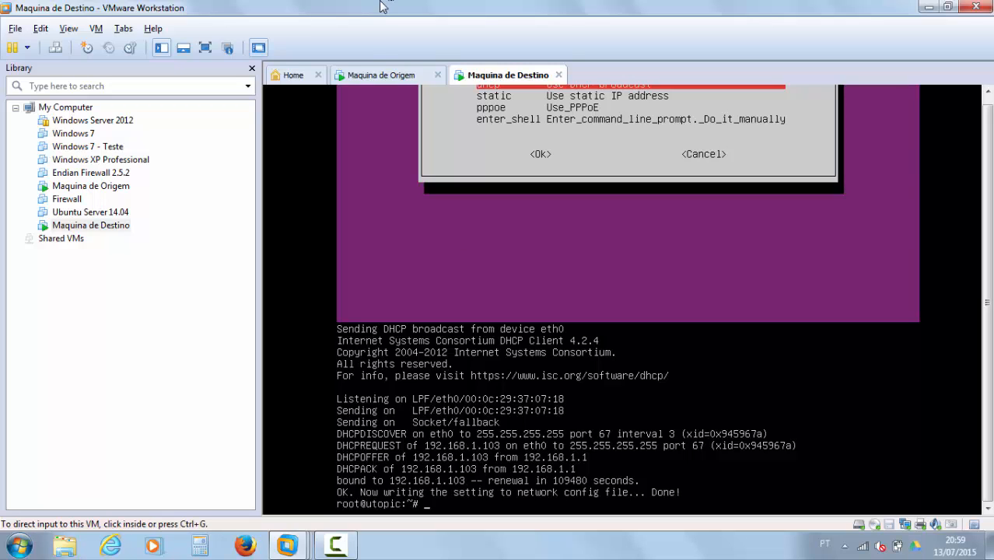
{"action": "left_click", "coordinate": [380, 78]}
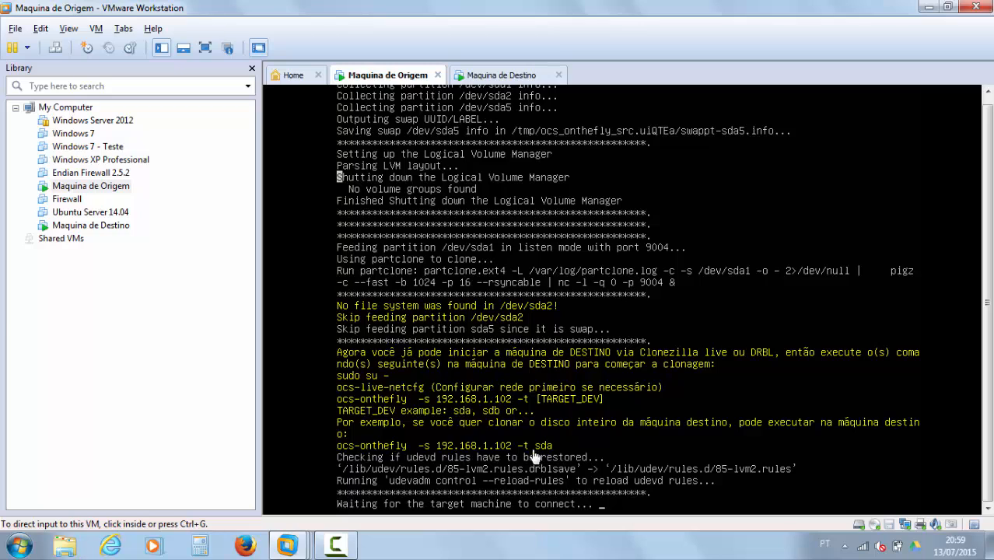
Step: Type 'ocs-onthefly -s 192.168.1.102 -t sda' at the destination's root prompt, checking the source's suggestion
{"action": "left_click", "coordinate": [485, 78]}
{"action": "left_click", "coordinate": [571, 479]}
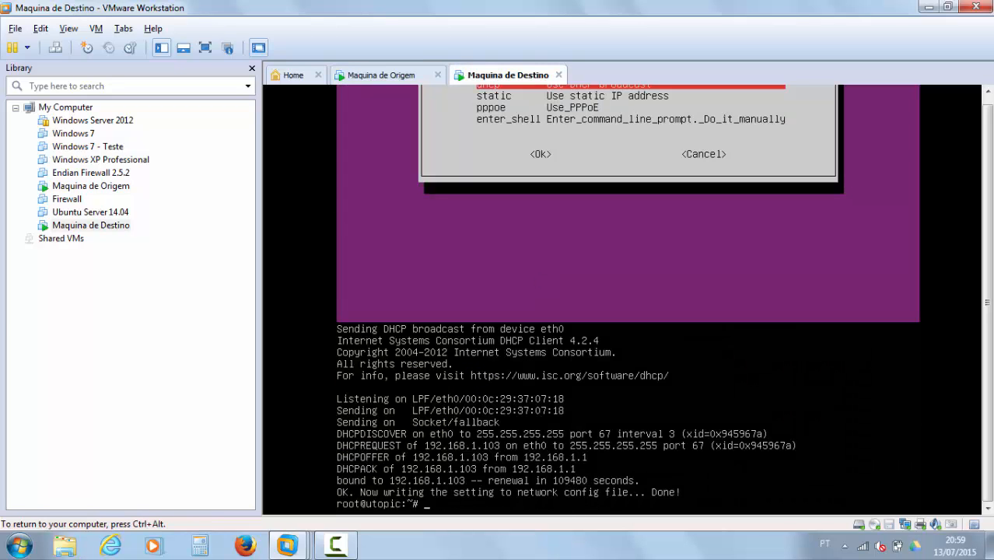
{"action": "type", "text": "ocs-onthefly -s 192"}
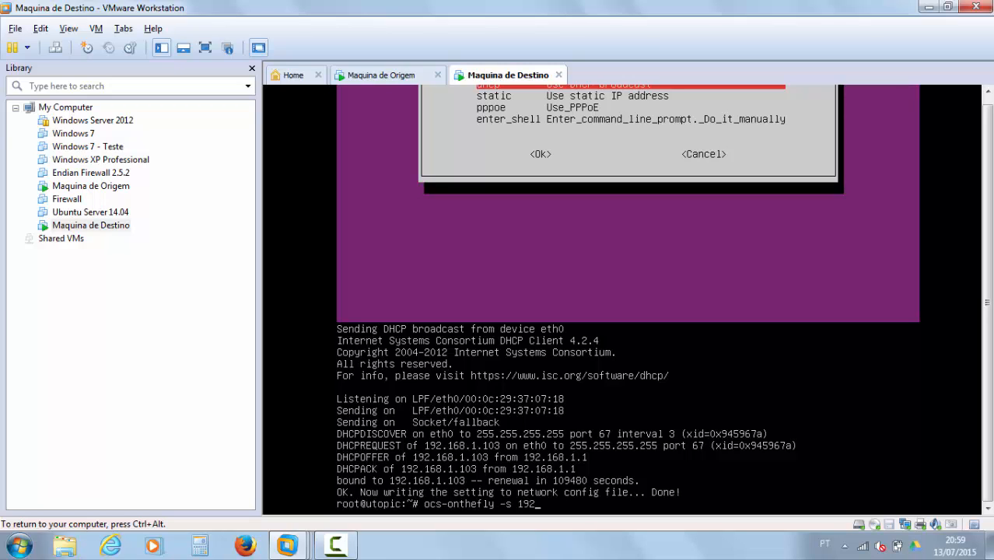
{"action": "type", "text": ".168.1.102 -t sda"}
{"action": "key", "text": "ctrl+alt"}
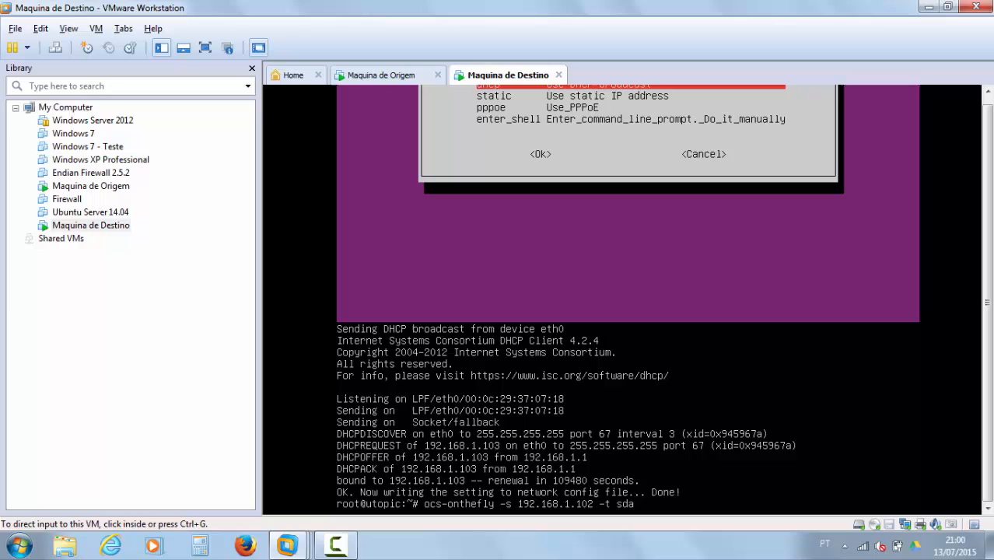
{"action": "left_click", "coordinate": [363, 78]}
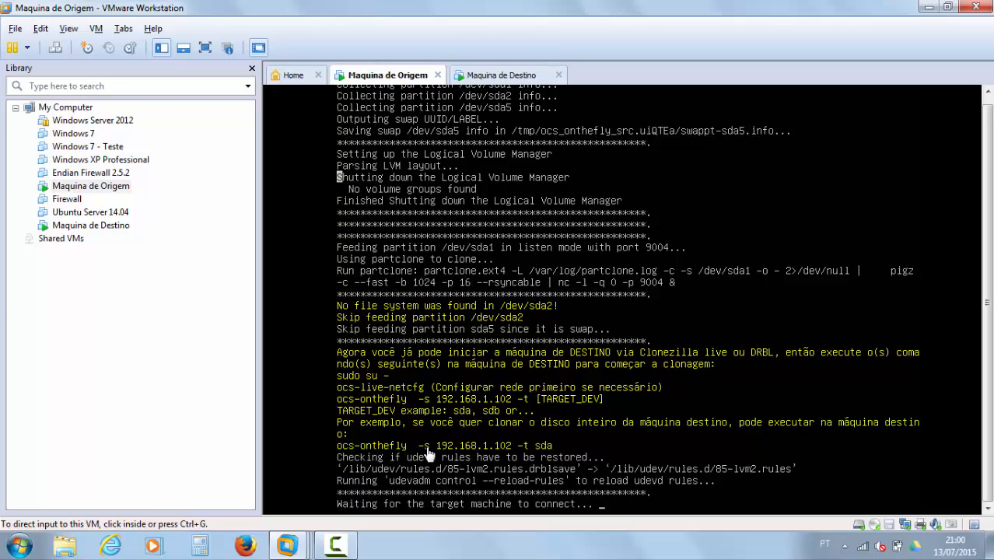
{"action": "left_click", "coordinate": [491, 78]}
{"action": "left_click", "coordinate": [609, 460]}
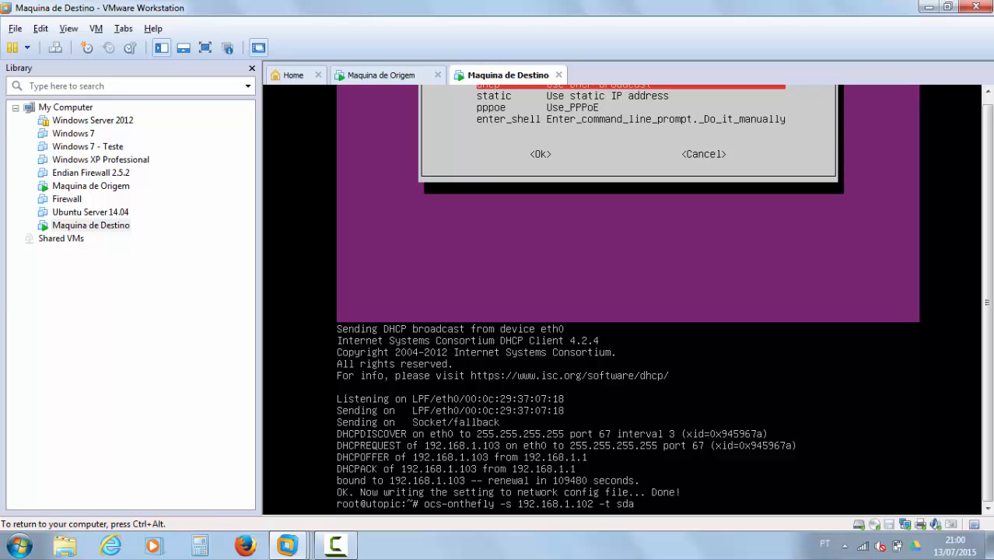
Step: Run the clone command, answering y to both overwrite prompts and to copying the boot loader
{"action": "key", "text": "Return"}
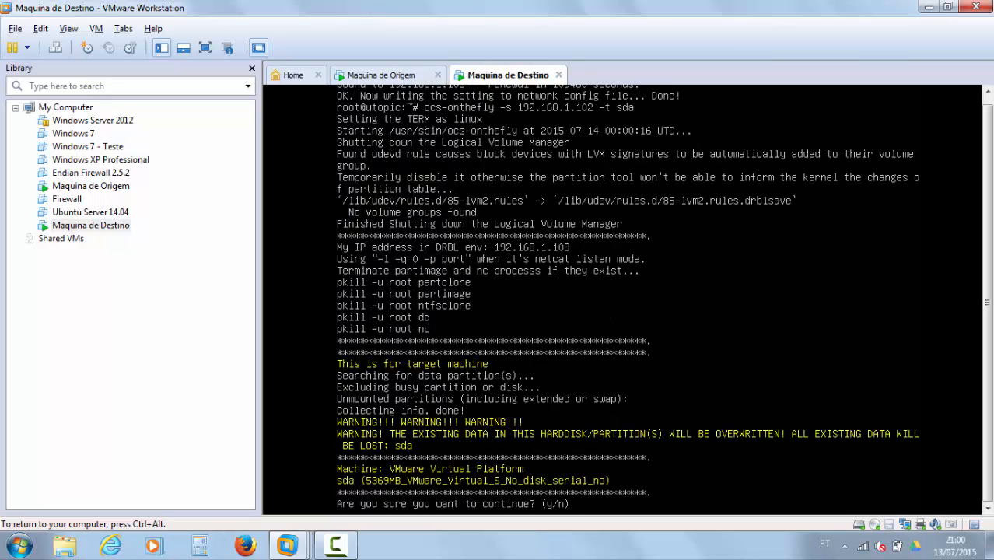
{"action": "type", "text": "y"}
{"action": "key", "text": "Return"}
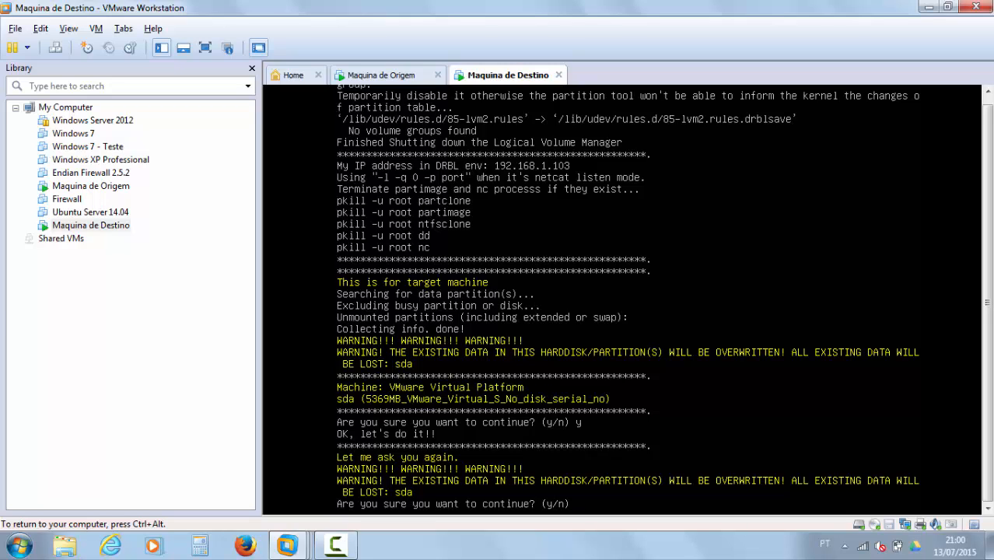
{"action": "type", "text": "y"}
{"action": "key", "text": "Return"}
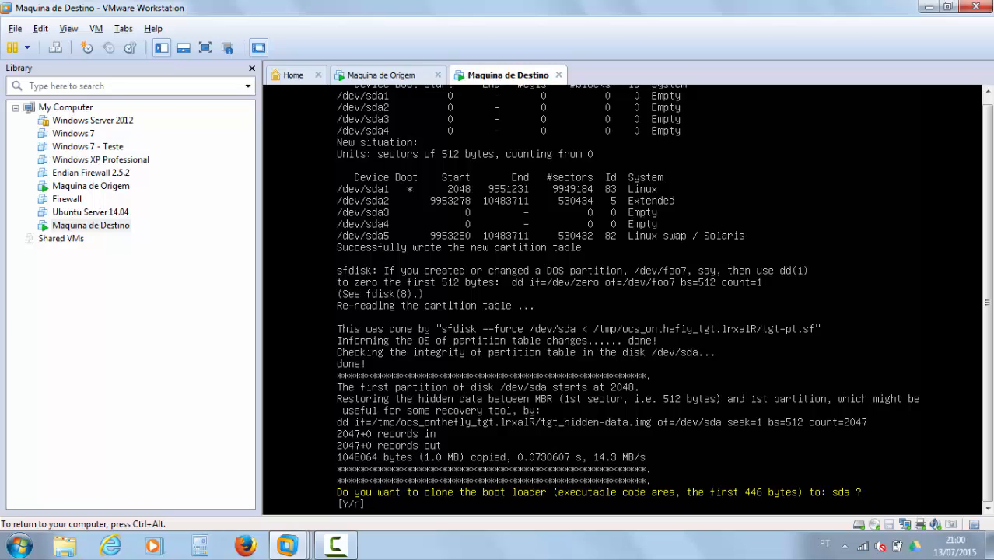
{"action": "type", "text": "y"}
{"action": "key", "text": "Return"}
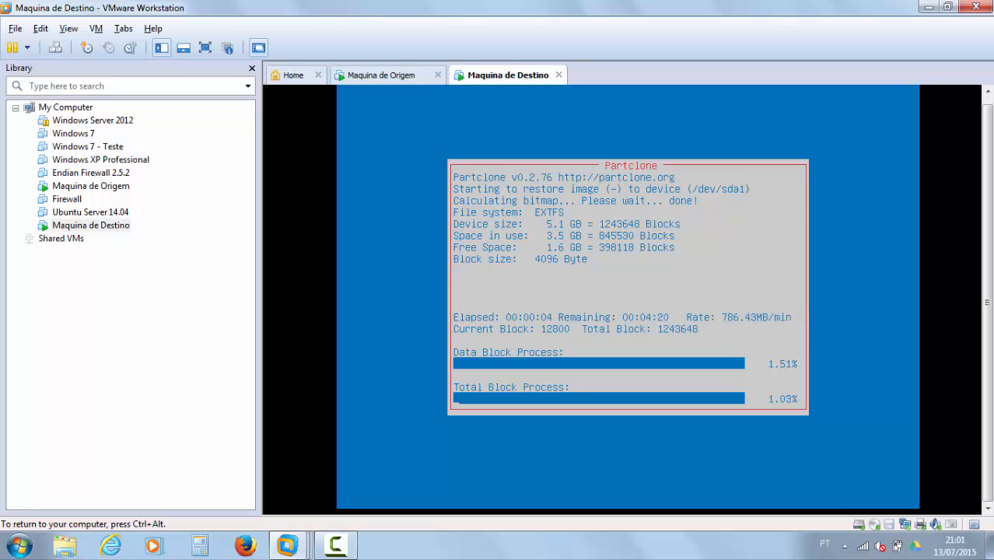
Step: Release input and wait for Partclone to finish restoring /dev/sda1 and reinstall grub
{"action": "key", "text": "ctrl+alt"}
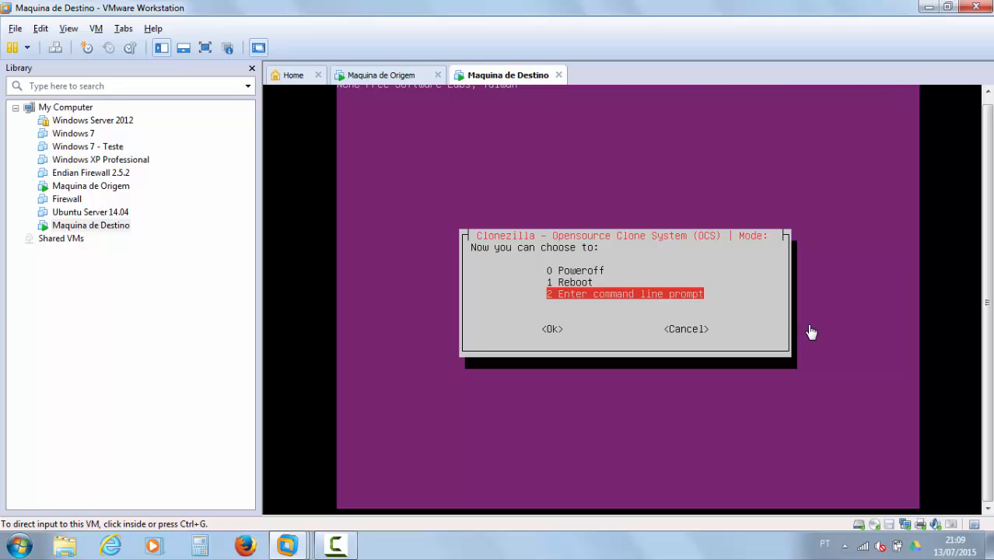
Step: Choose '0 Poweroff' in Clonezilla's final menu to shut down Maquina de Destino
{"action": "left_click", "coordinate": [745, 264]}
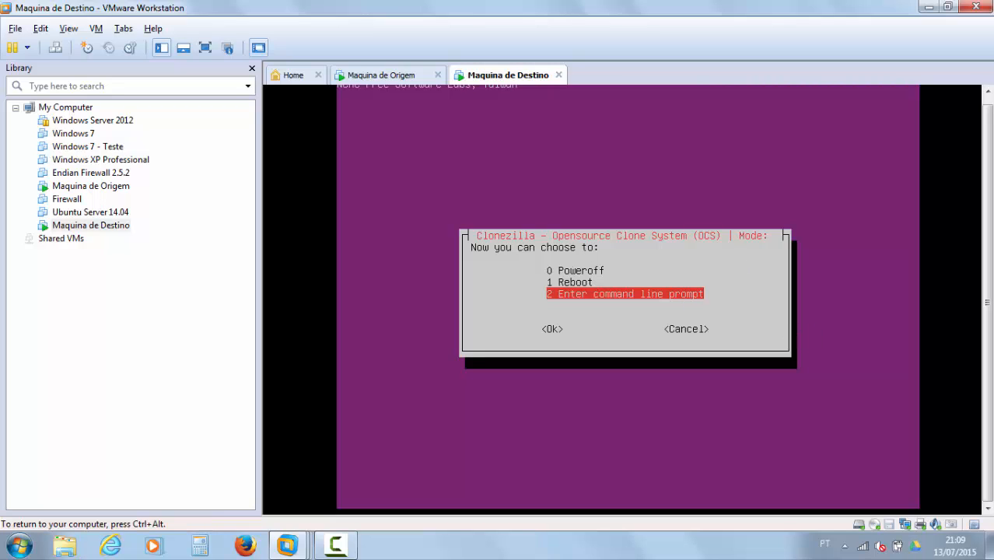
{"action": "key", "text": "Up"}
{"action": "key", "text": "Up"}
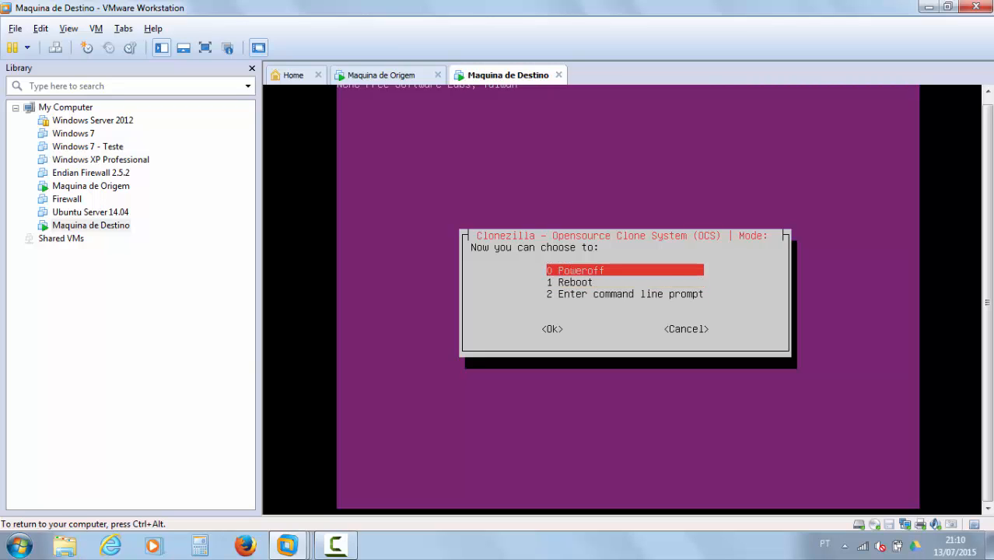
{"action": "key", "text": "Return"}
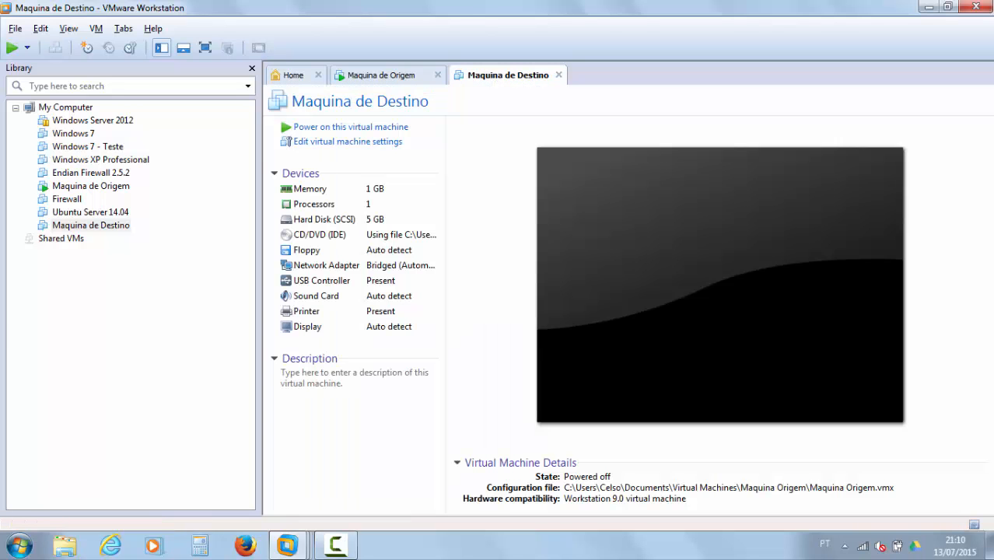
Step: On Maquina de Origem, get past the clone-finished message and choose poweroff in Clonezilla
{"action": "left_click", "coordinate": [371, 74]}
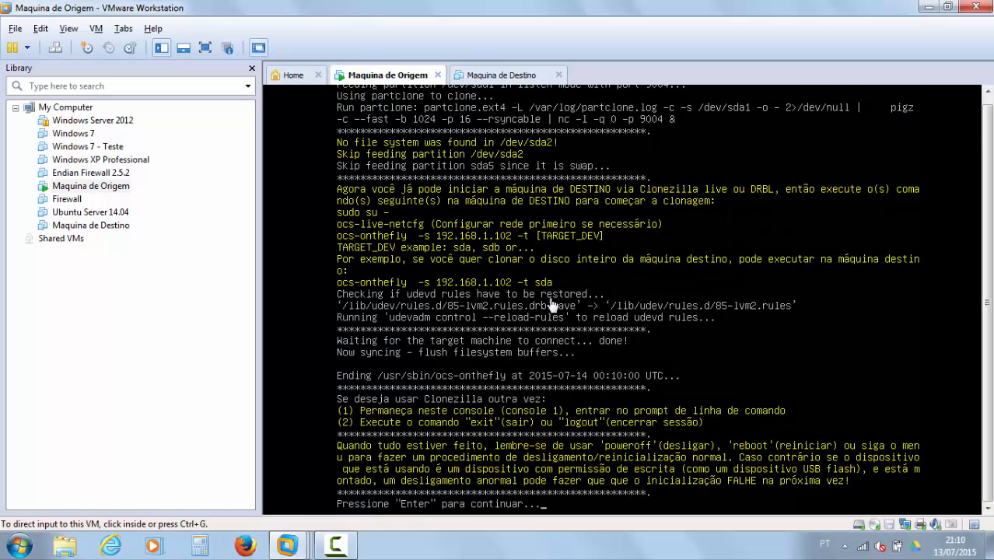
{"action": "left_click", "coordinate": [595, 307]}
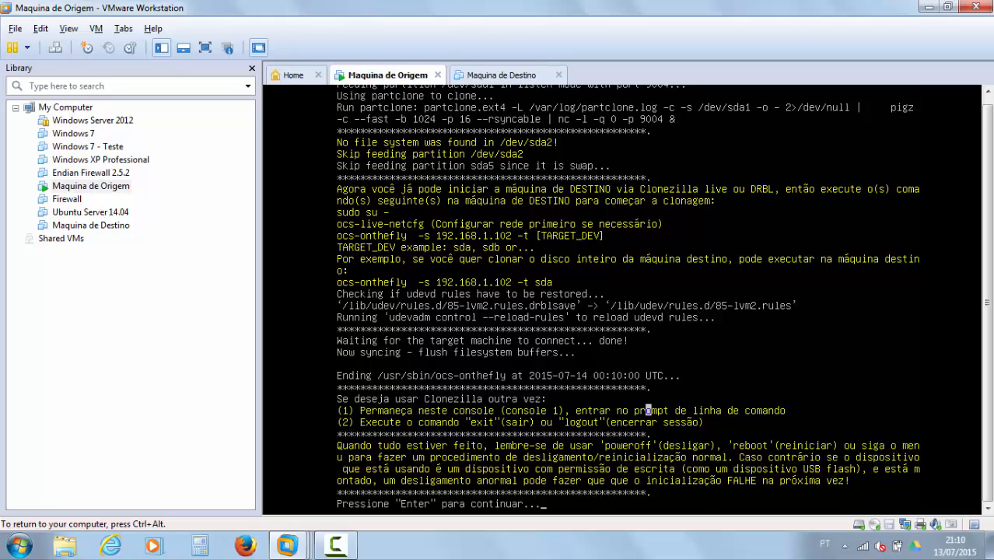
{"action": "key", "text": "Return"}
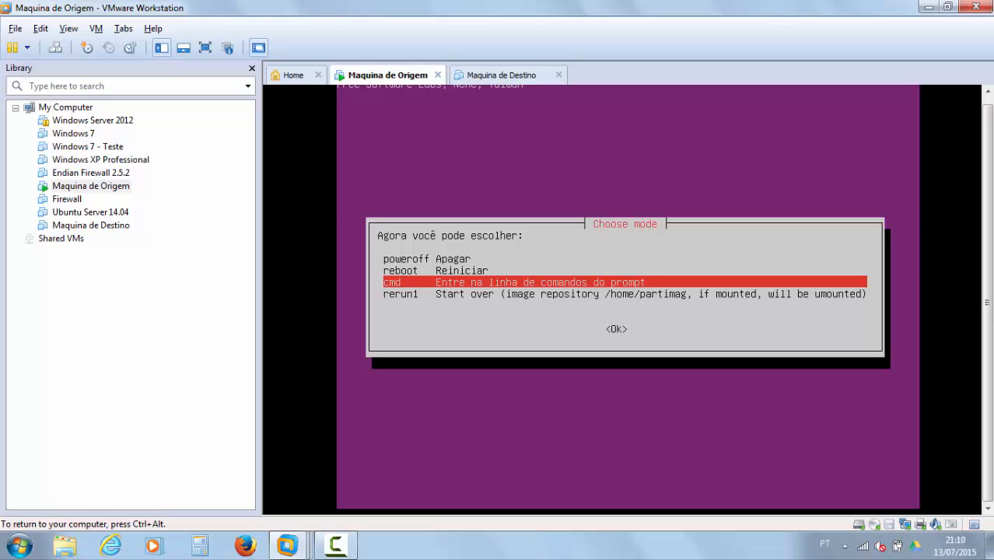
{"action": "key", "text": "Down"}
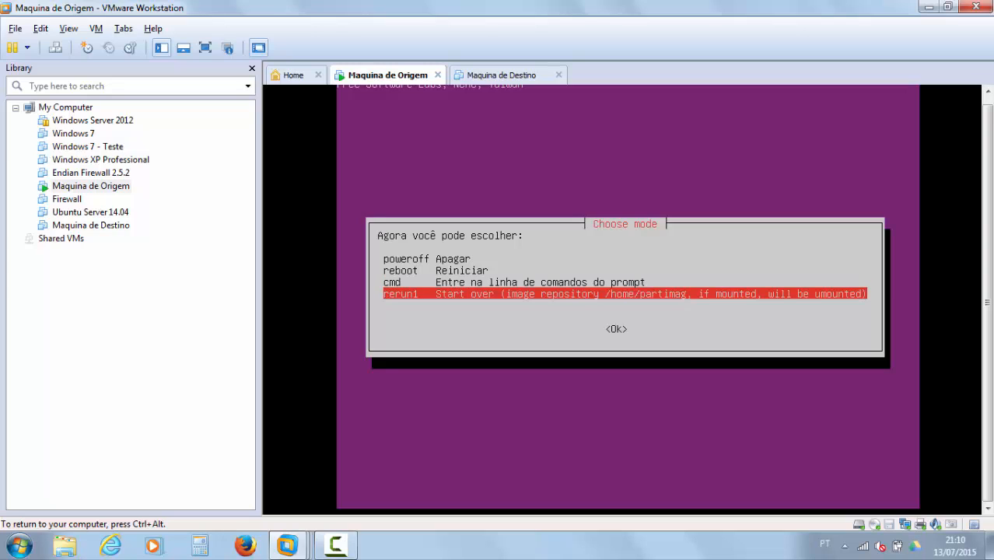
{"action": "key", "text": "Up"}
{"action": "key", "text": "Up"}
{"action": "key", "text": "Up"}
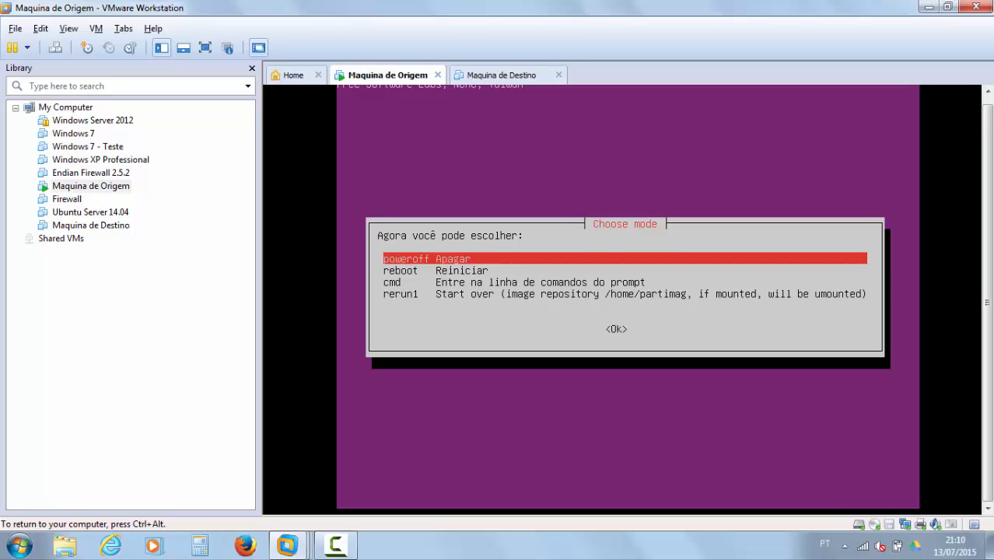
{"action": "key", "text": "Return"}
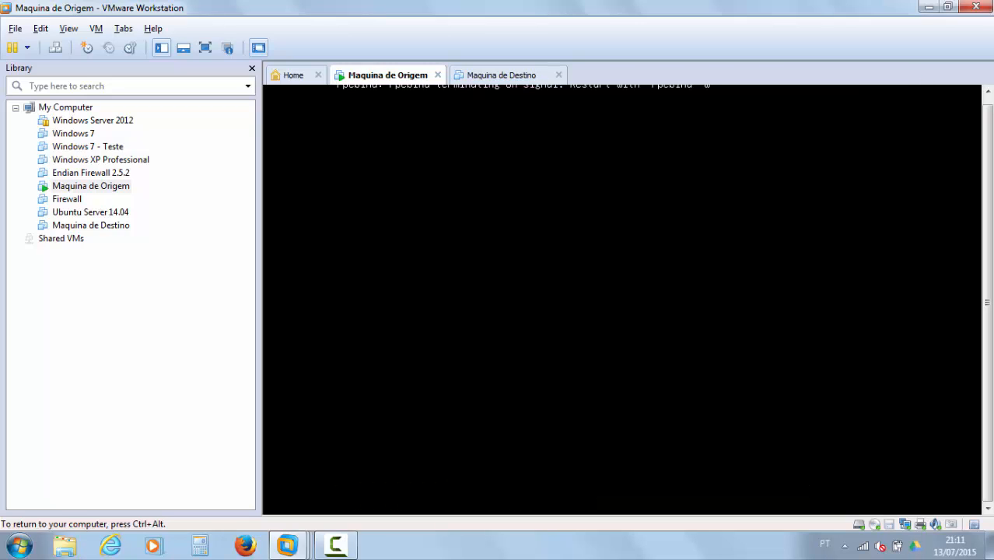
{"action": "key", "text": "Return"}
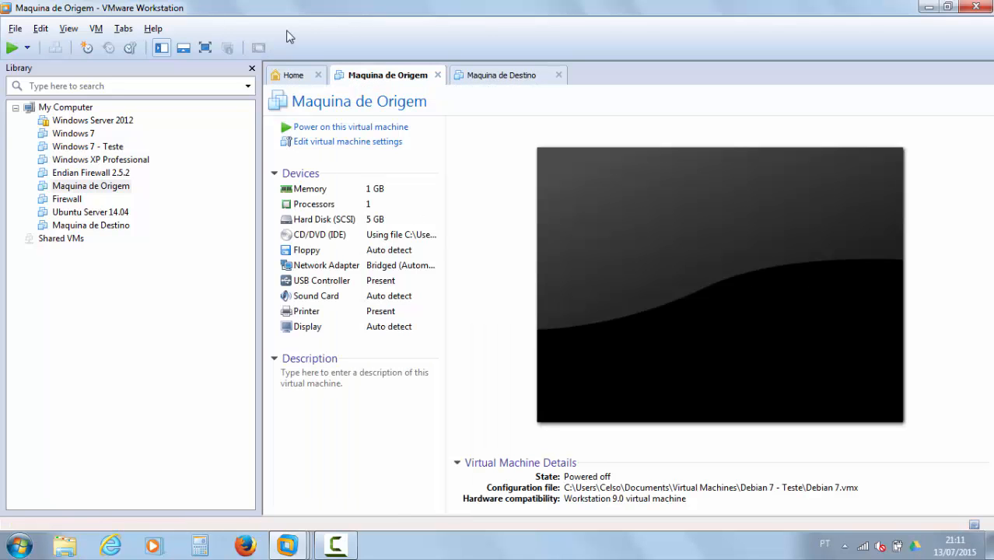
Step: Set Maquina de Origem's CD/DVD (IDE) to Use physical drive (Auto detect) and save
{"action": "left_click", "coordinate": [350, 142]}
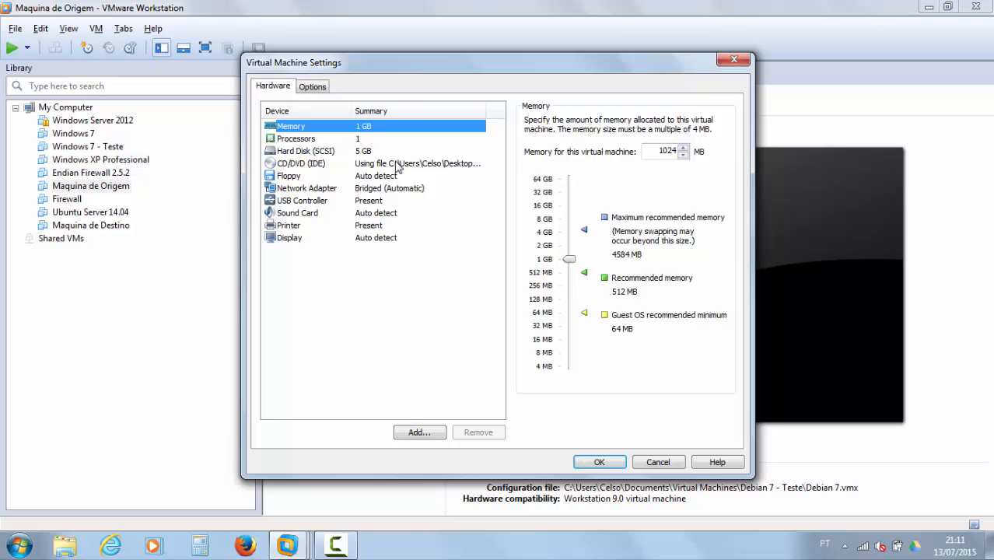
{"action": "left_click", "coordinate": [394, 164]}
{"action": "left_click", "coordinate": [545, 176]}
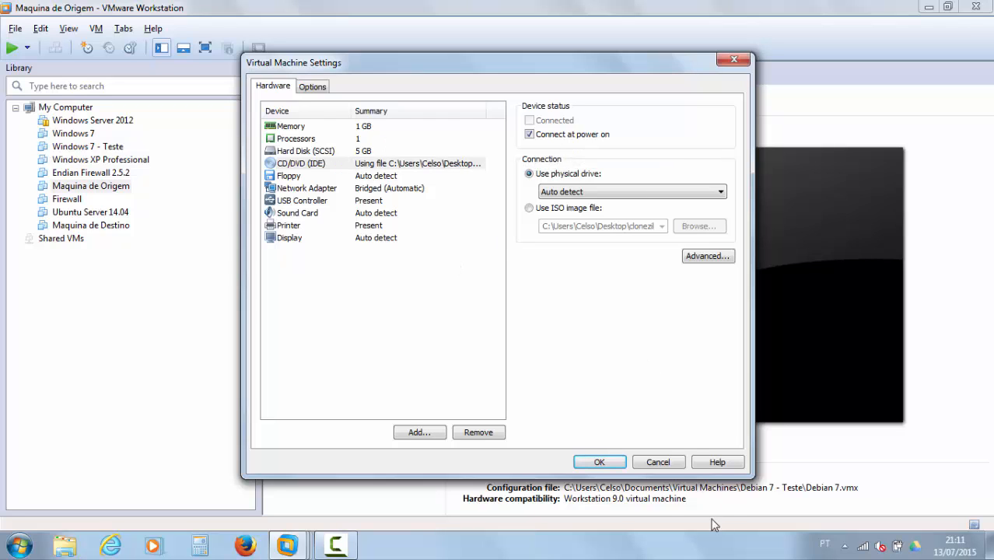
{"action": "left_click", "coordinate": [599, 462]}
Step: Apply the same auto-detect physical drive setting to Maquina de Destino's CD/DVD
{"action": "left_click", "coordinate": [476, 74]}
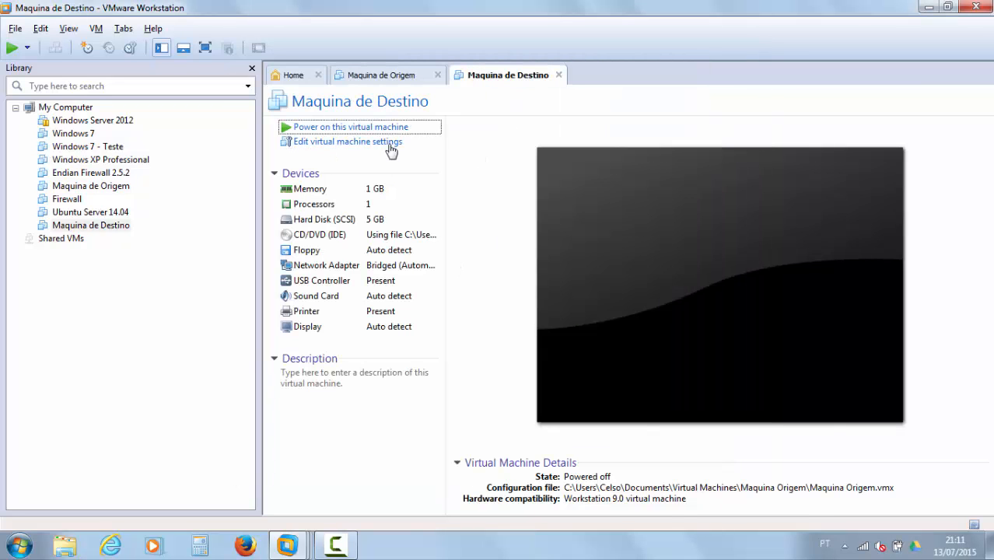
{"action": "left_click", "coordinate": [389, 143]}
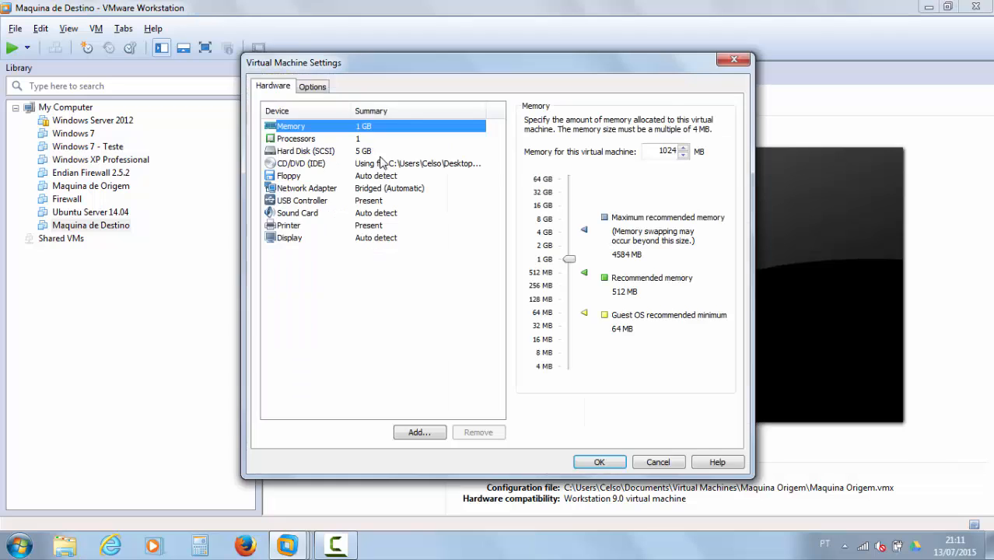
{"action": "left_click", "coordinate": [409, 165]}
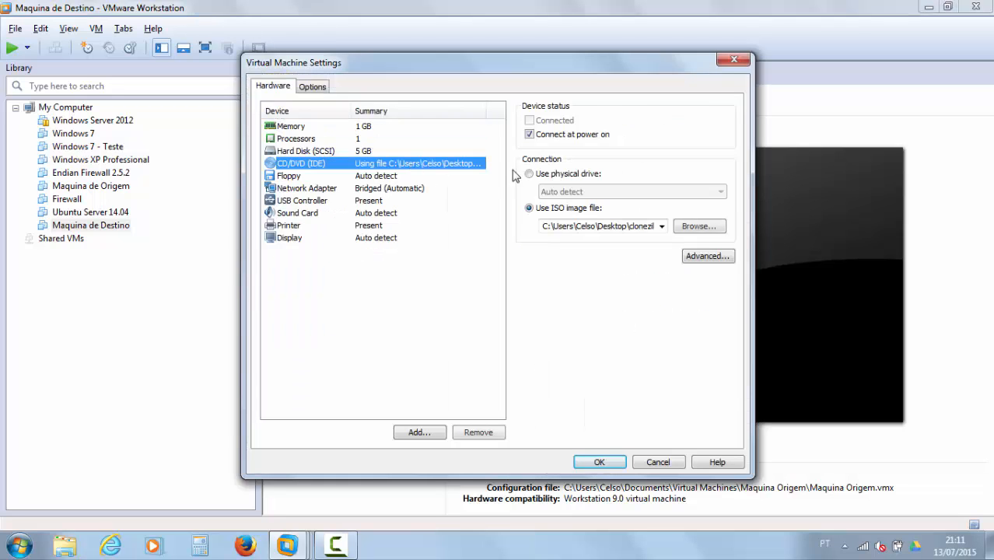
{"action": "left_click", "coordinate": [599, 462]}
Step: Power on both Maquina de Destino and Maquina de Origem
{"action": "left_click", "coordinate": [380, 126]}
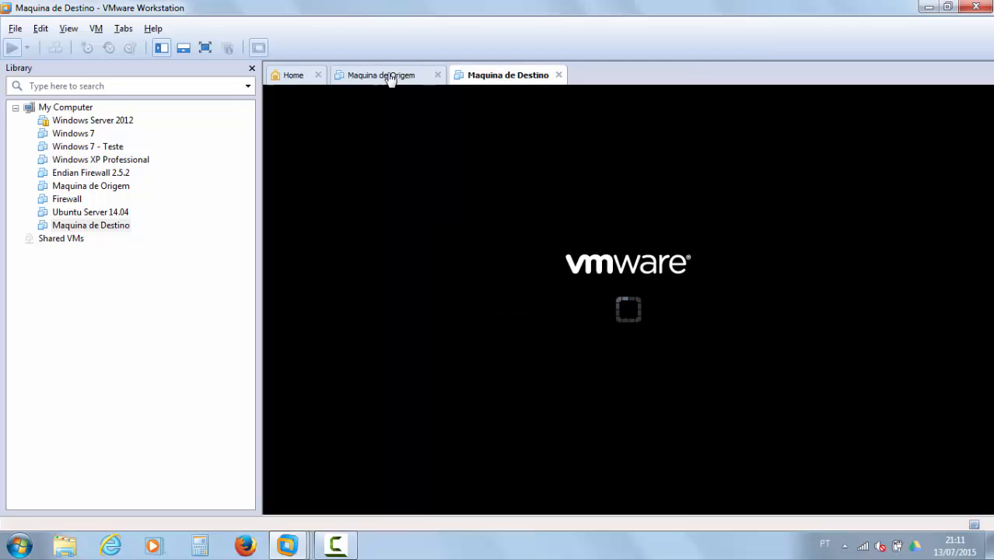
{"action": "left_click", "coordinate": [390, 77]}
{"action": "left_click", "coordinate": [381, 128]}
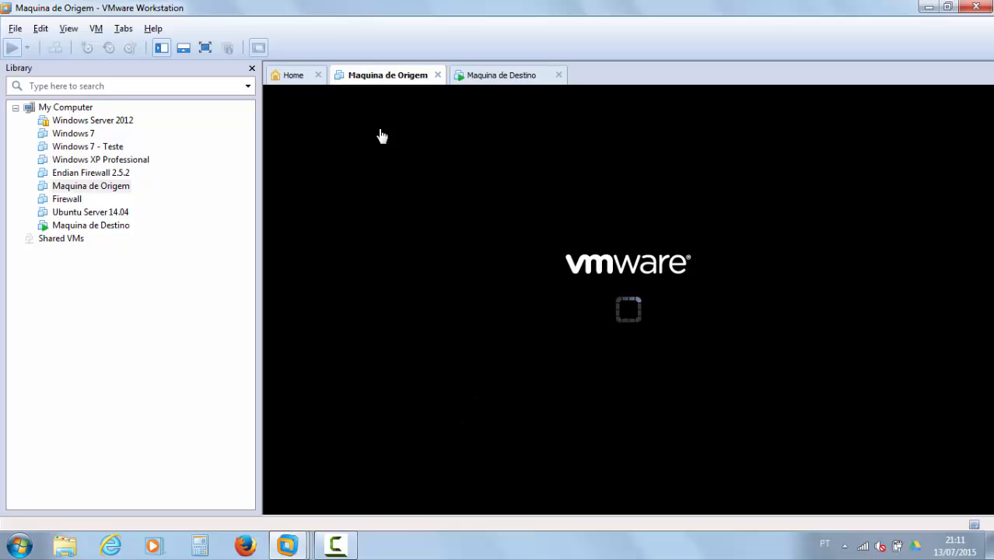
Step: Alternate between the two VM tabs to follow both Debian boots through GRUB
{"action": "left_click", "coordinate": [516, 76]}
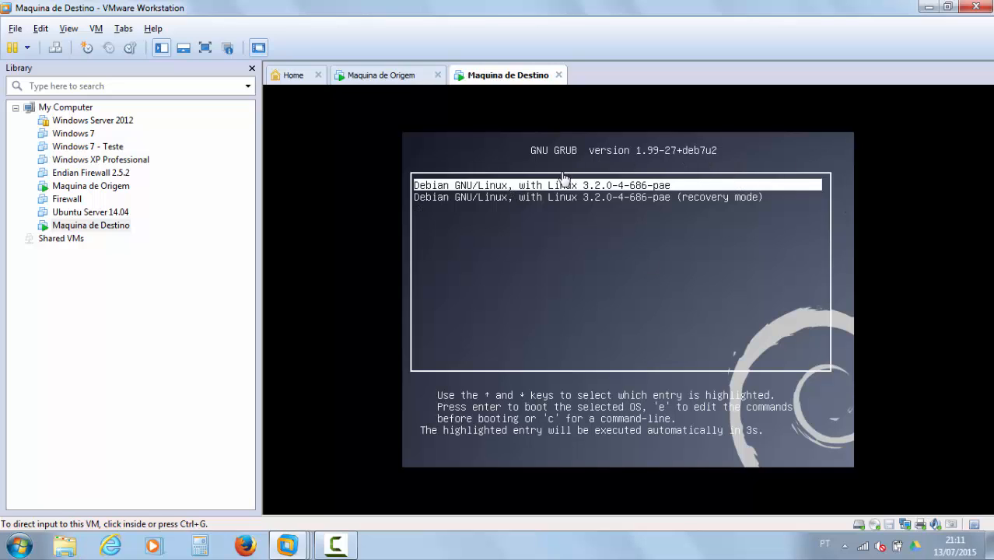
{"action": "left_click", "coordinate": [406, 77]}
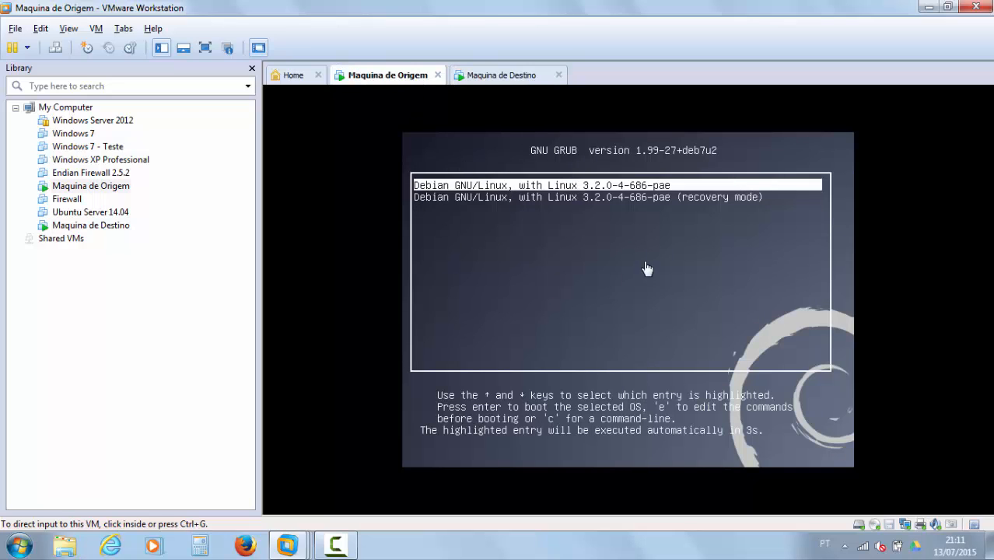
{"action": "left_click", "coordinate": [490, 78]}
{"action": "left_click", "coordinate": [395, 78]}
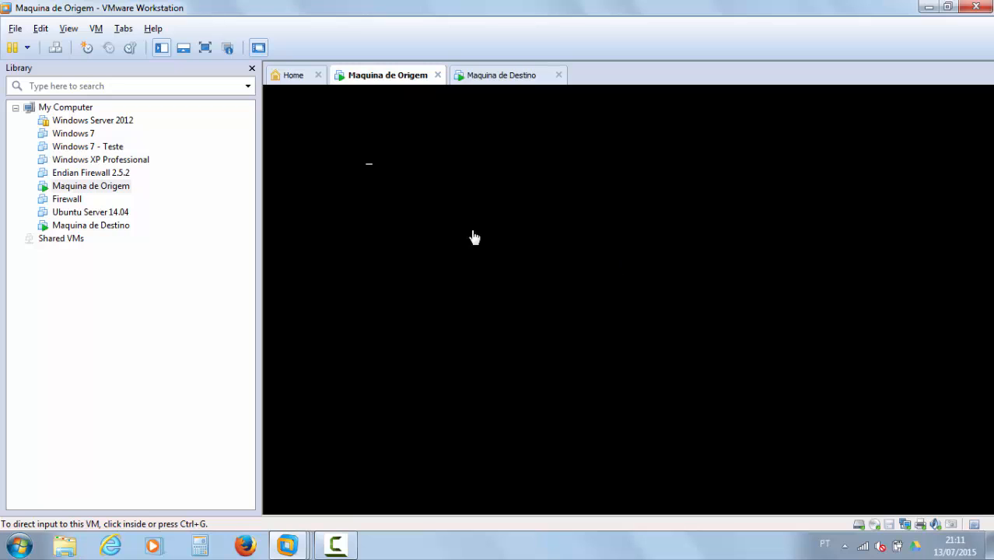
{"action": "left_click", "coordinate": [505, 75]}
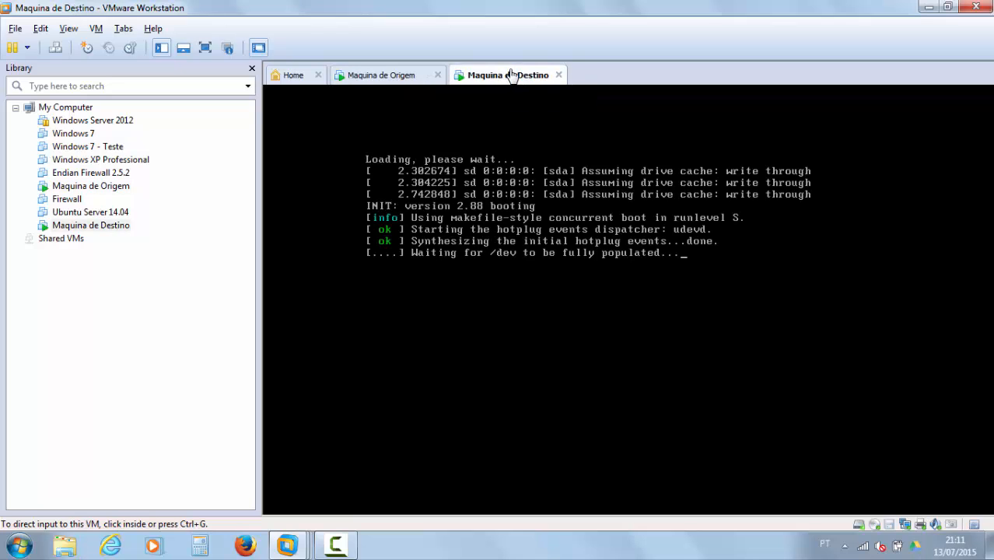
{"action": "left_click", "coordinate": [369, 78]}
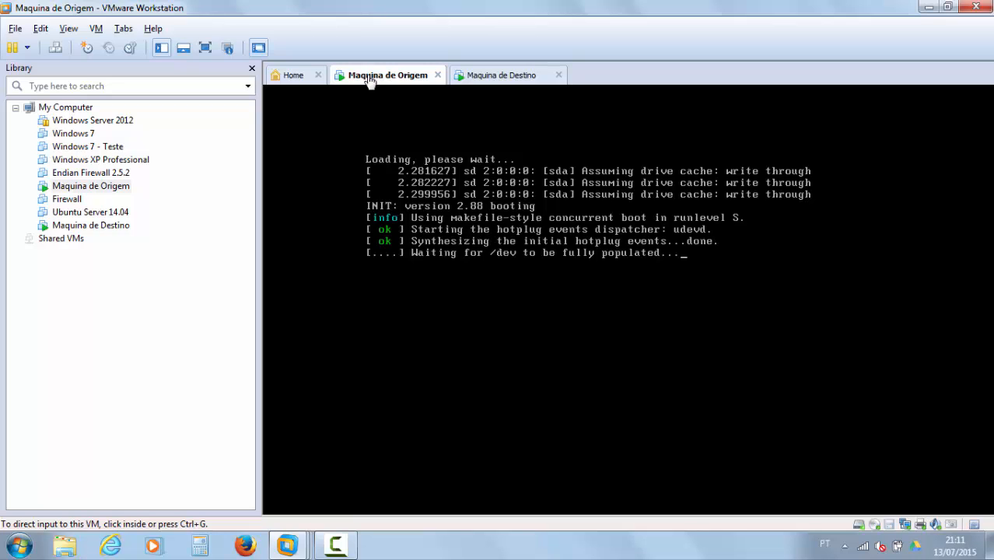
{"action": "left_click", "coordinate": [490, 74]}
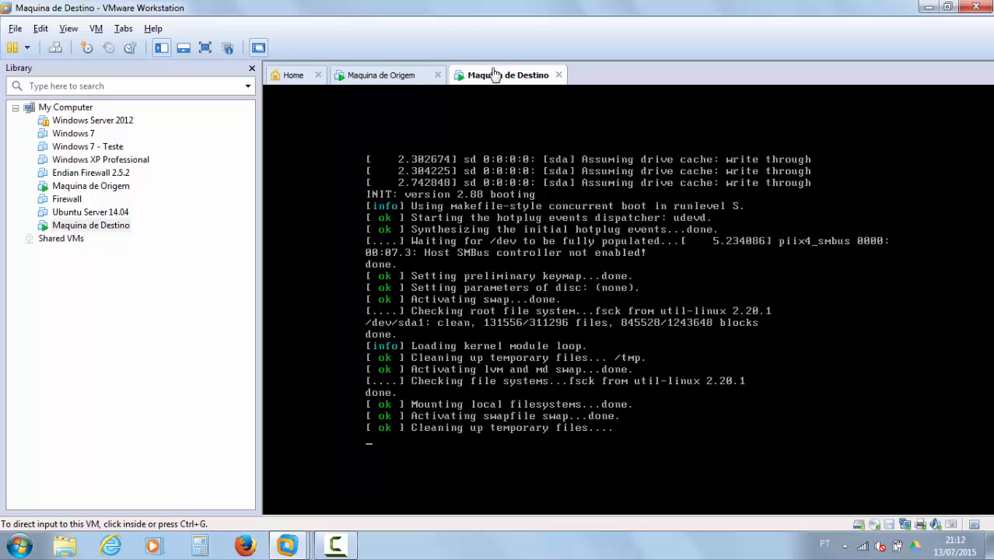
{"action": "left_click", "coordinate": [391, 79]}
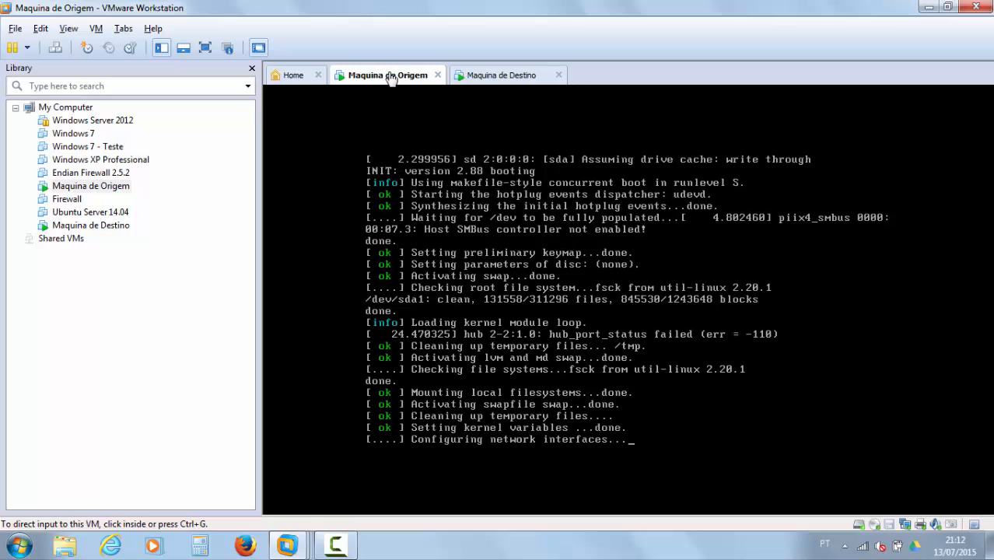
{"action": "left_click", "coordinate": [489, 75]}
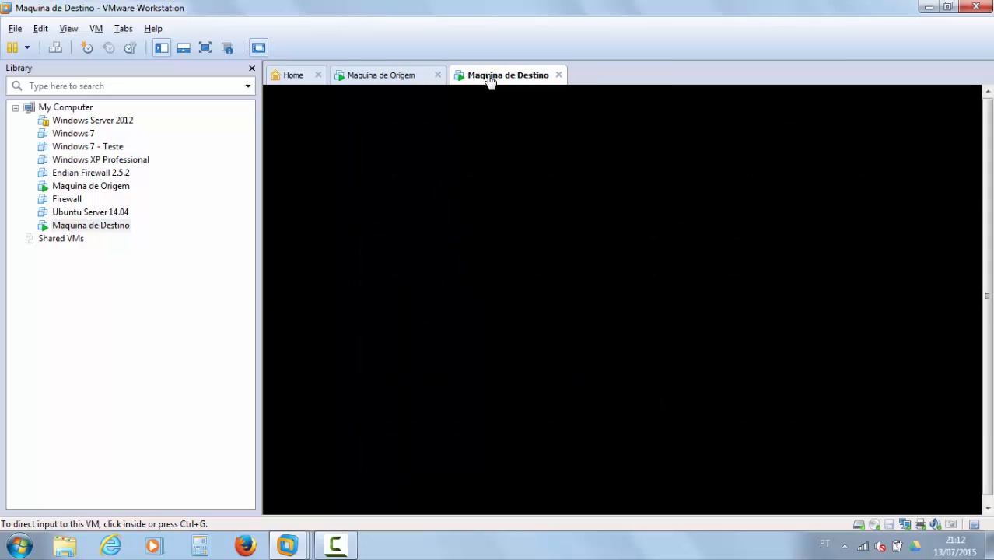
{"action": "left_click", "coordinate": [402, 77]}
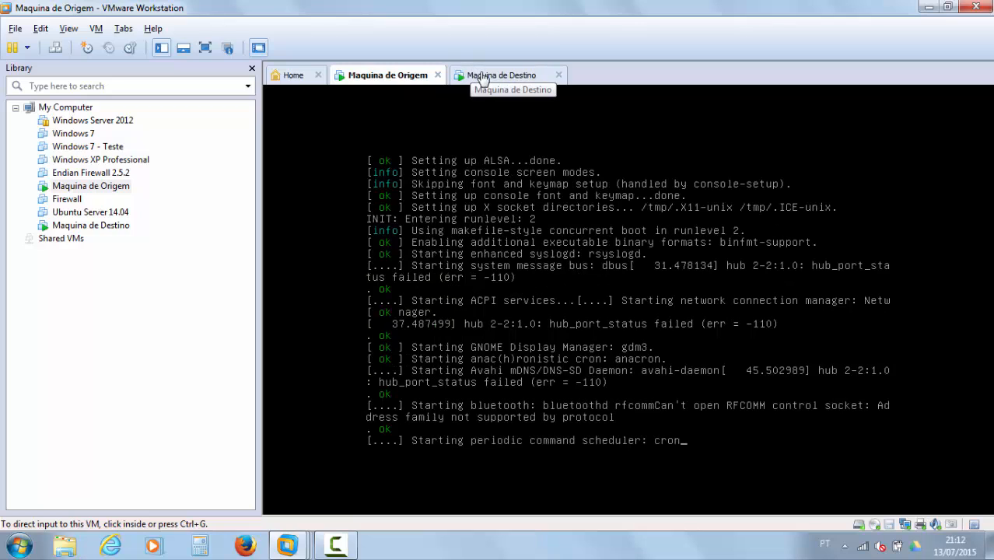
Step: Capture input on Maquina de Destino's screen, release it with Ctrl+Alt, and flip between tabs
{"action": "left_click", "coordinate": [482, 78]}
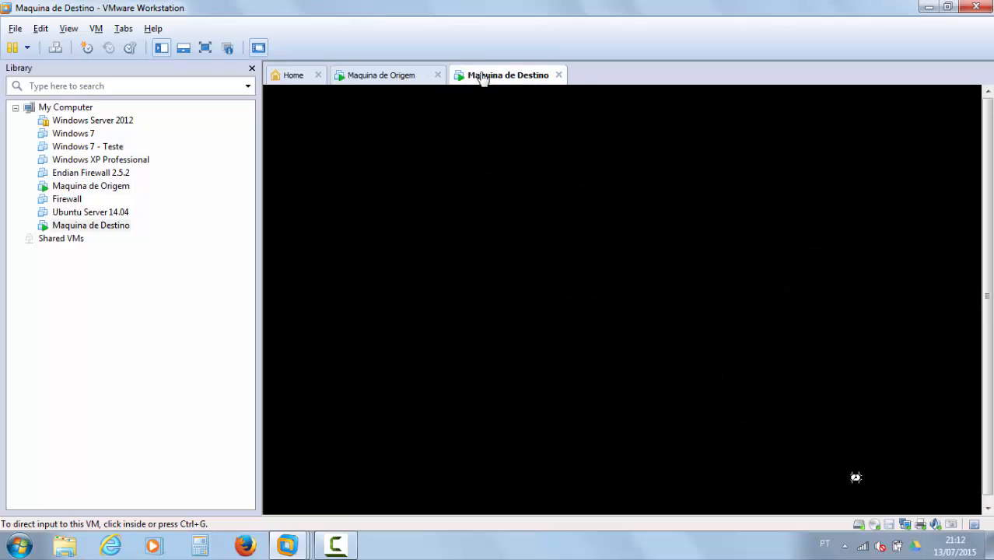
{"action": "left_click", "coordinate": [760, 348]}
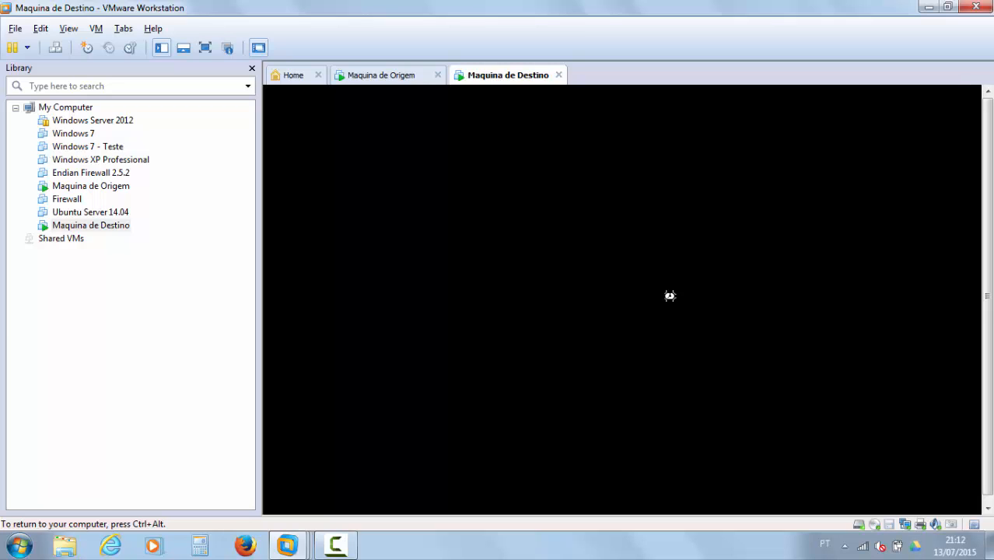
{"action": "key", "text": "ctrl+alt"}
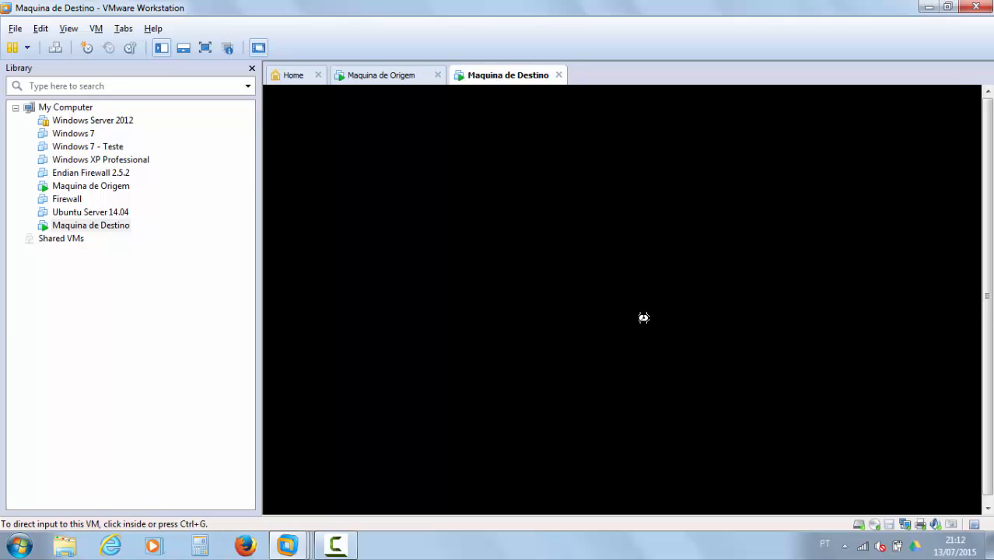
{"action": "left_click", "coordinate": [366, 75]}
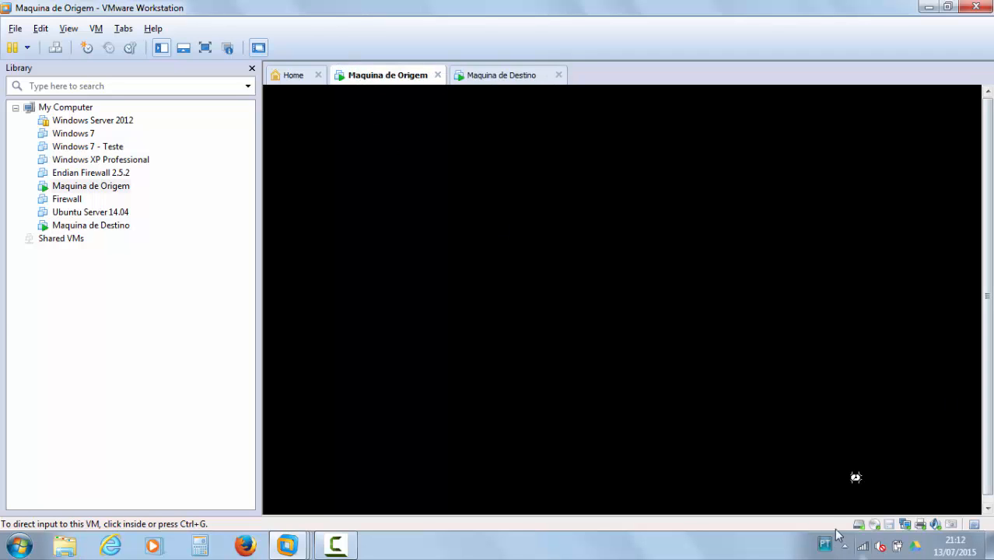
{"action": "left_click", "coordinate": [492, 76]}
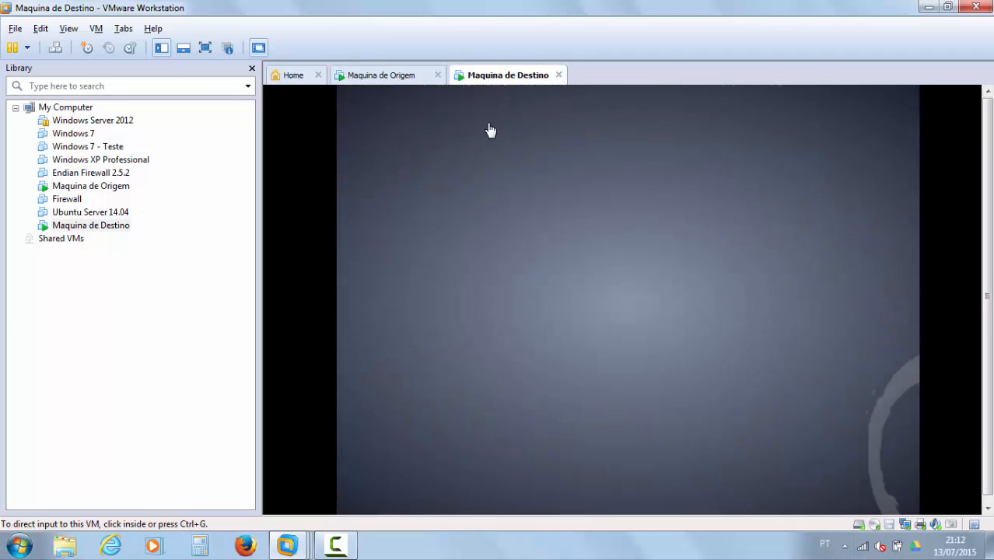
Step: Log Maquina de Destino into the debian user account with its password
{"action": "left_click", "coordinate": [611, 282]}
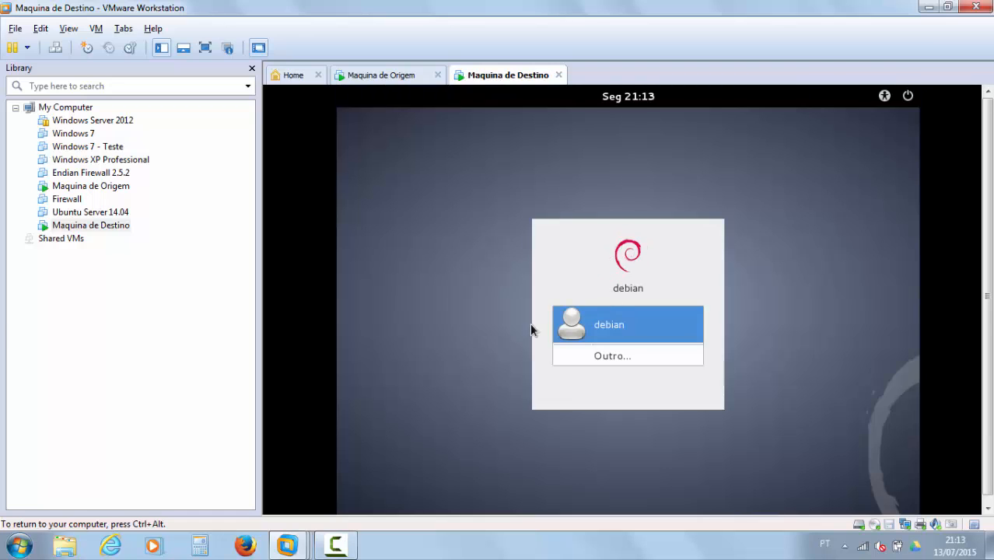
{"action": "left_click", "coordinate": [596, 332]}
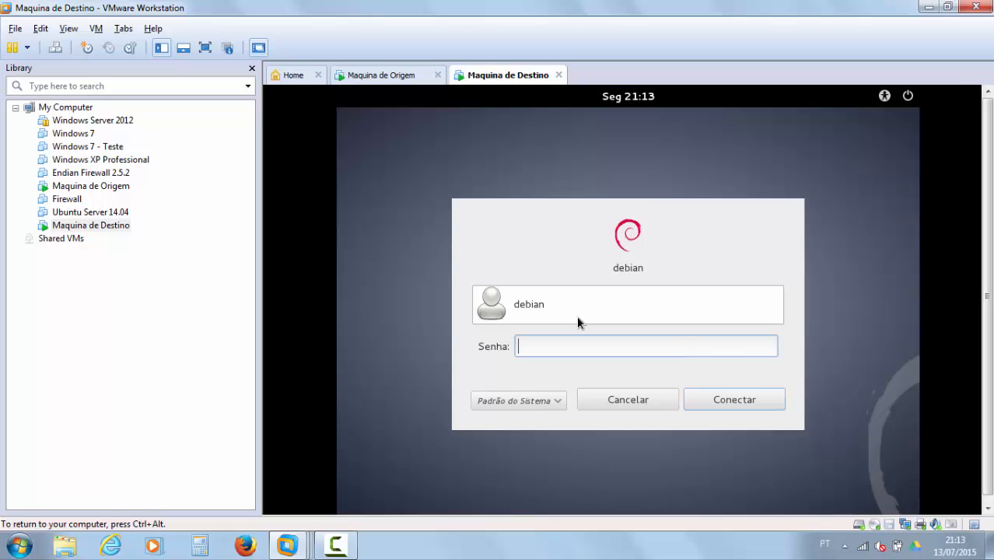
{"action": "type", "text": "123456"}
{"action": "left_click", "coordinate": [748, 405]}
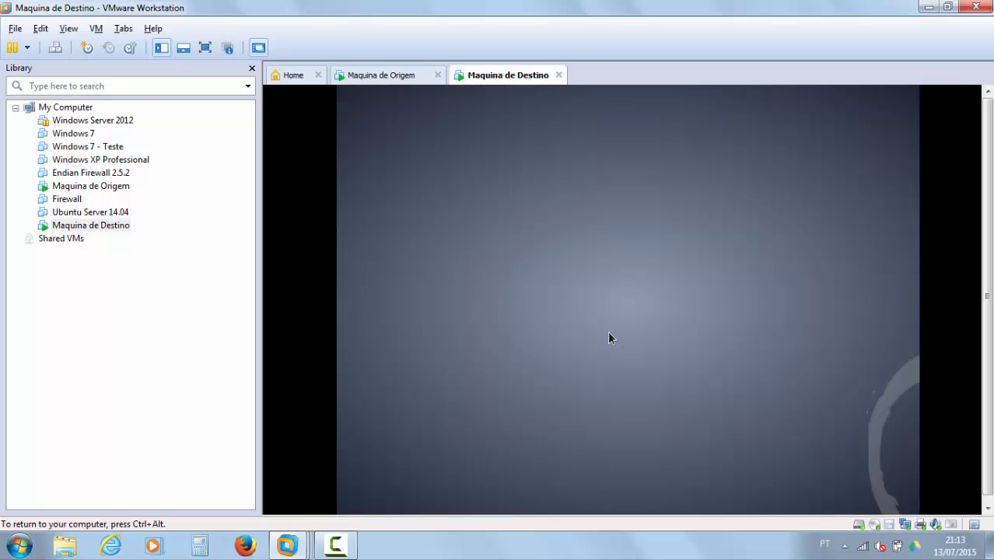
Step: Log Maquina de Origem into the debian user with Num Lock on and the password entered
{"action": "left_click", "coordinate": [370, 75]}
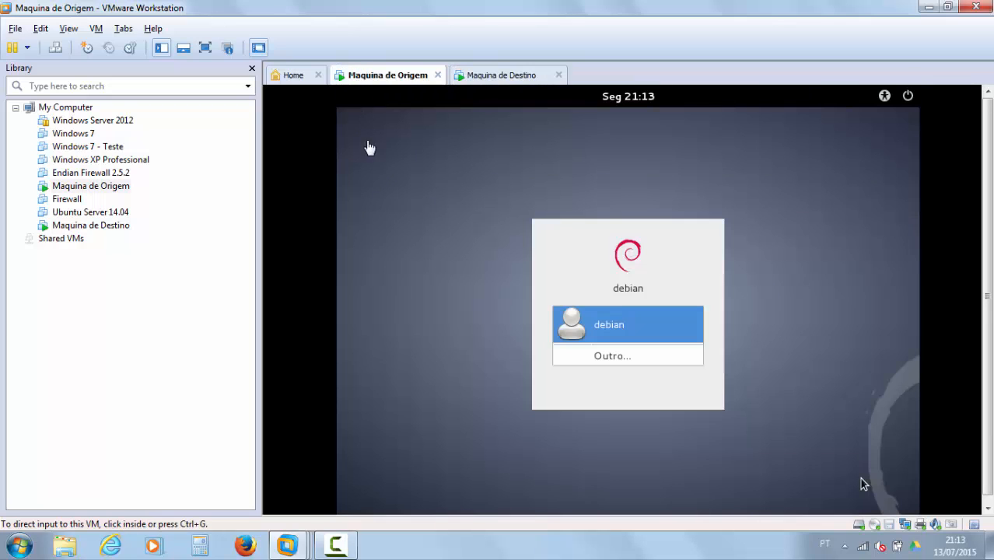
{"action": "left_click", "coordinate": [371, 148]}
{"action": "left_click", "coordinate": [639, 336]}
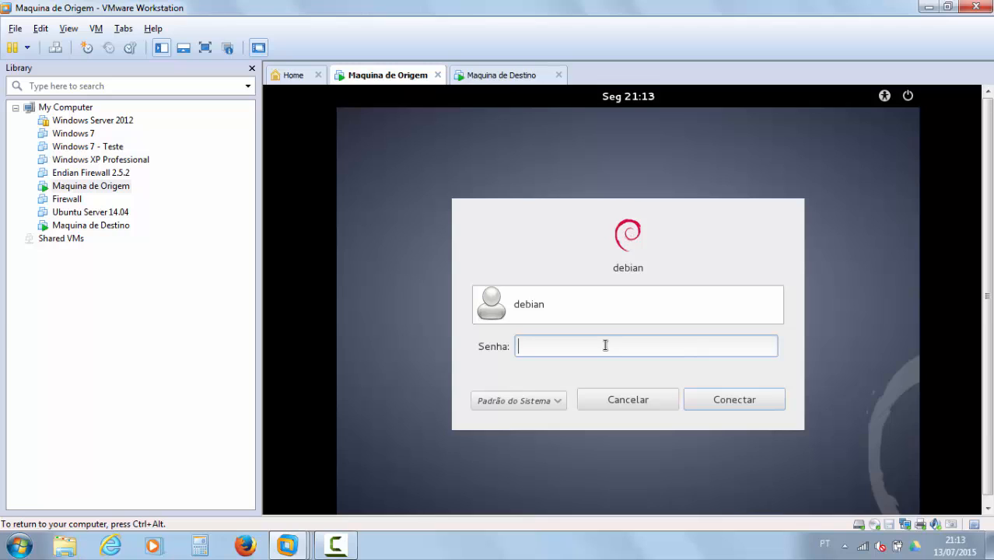
{"action": "key", "text": "Num_Lock"}
{"action": "type", "text": "123456"}
{"action": "key", "text": "Return"}
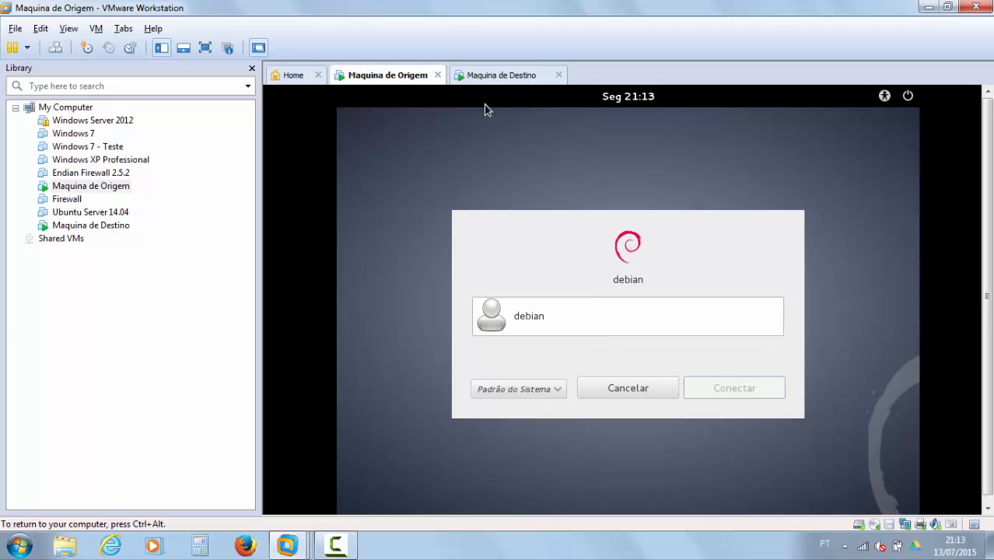
Step: Check both desktops across the tabs, ending on Maquina de Destino's GNOME desktop
{"action": "left_click", "coordinate": [505, 75]}
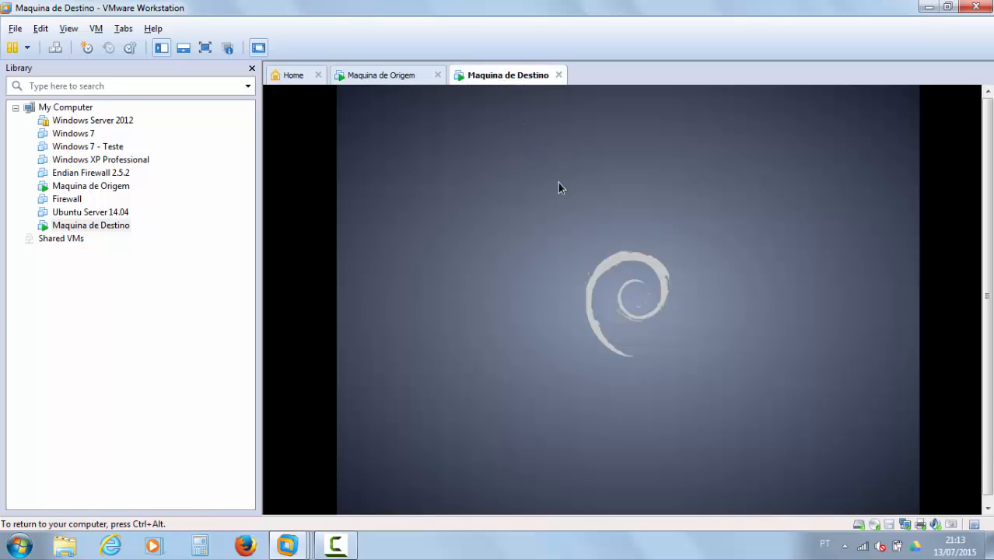
{"action": "left_click", "coordinate": [357, 77]}
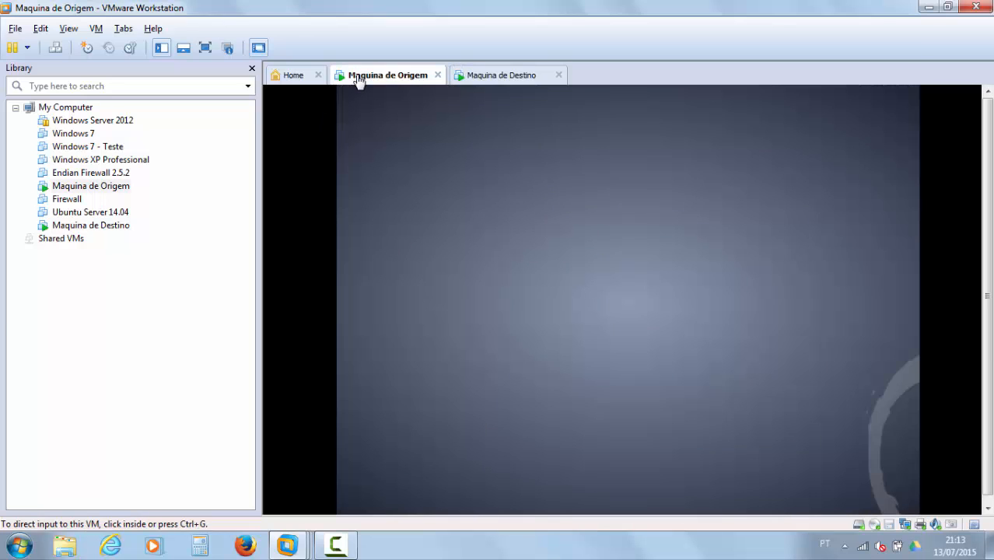
{"action": "left_click", "coordinate": [507, 76]}
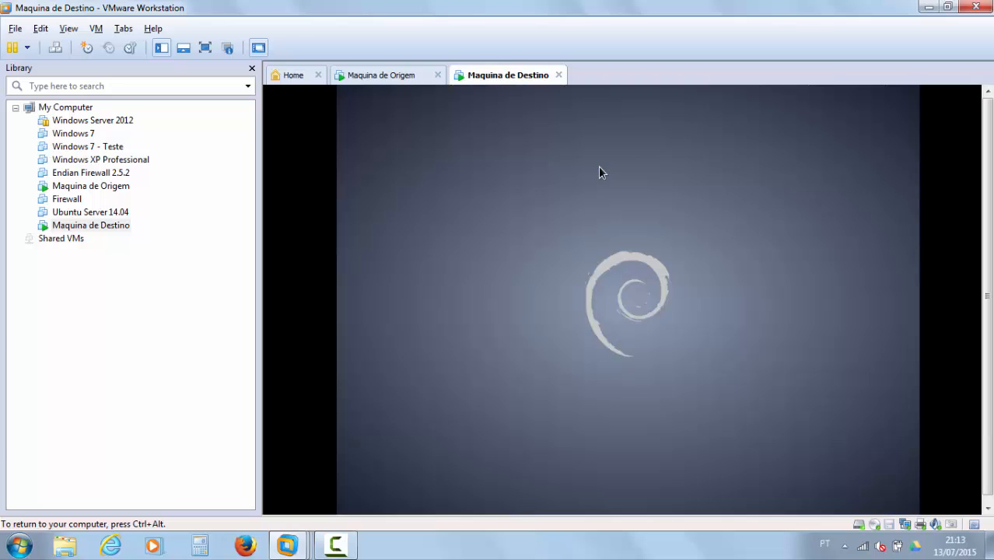
{"action": "left_click", "coordinate": [397, 76]}
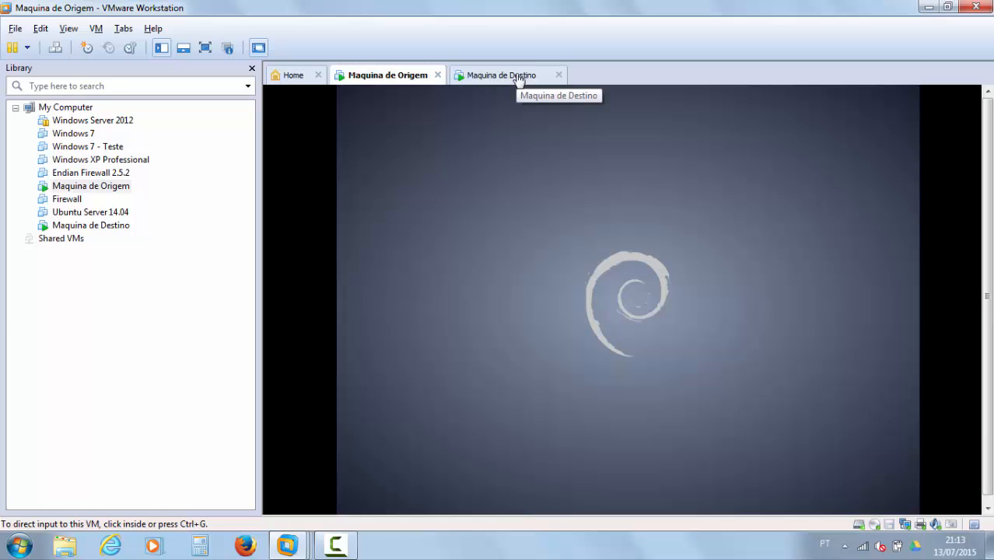
{"action": "left_click", "coordinate": [519, 78]}
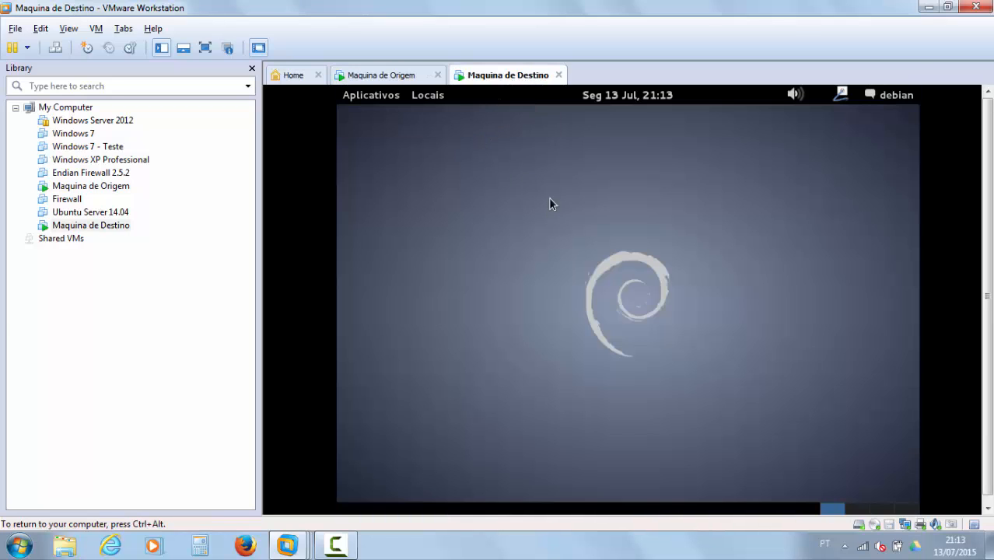
Step: Browse the Aplicativos categories on Maquina de Destino, then release input with Ctrl+Alt
{"action": "left_click", "coordinate": [371, 95]}
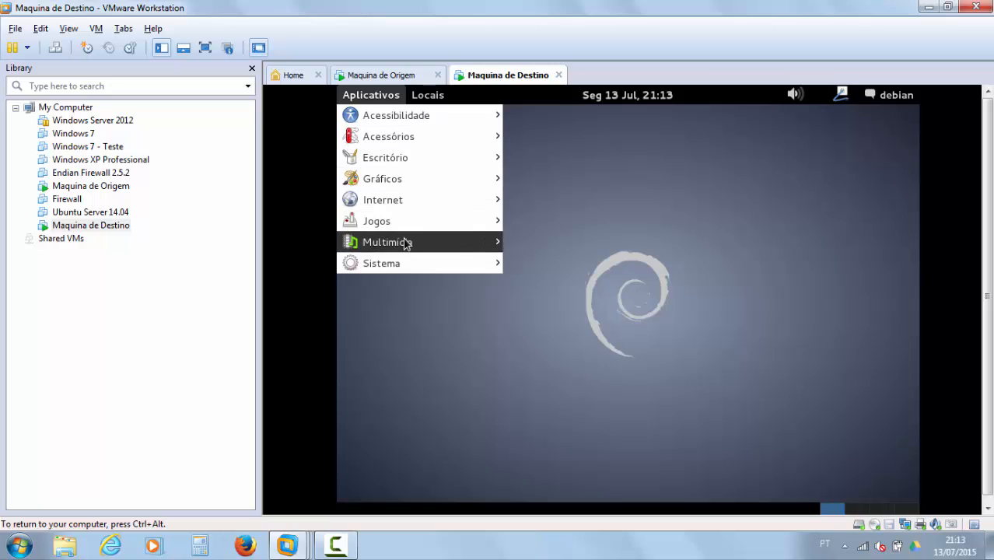
{"action": "mouse_move", "coordinate": [418, 225]}
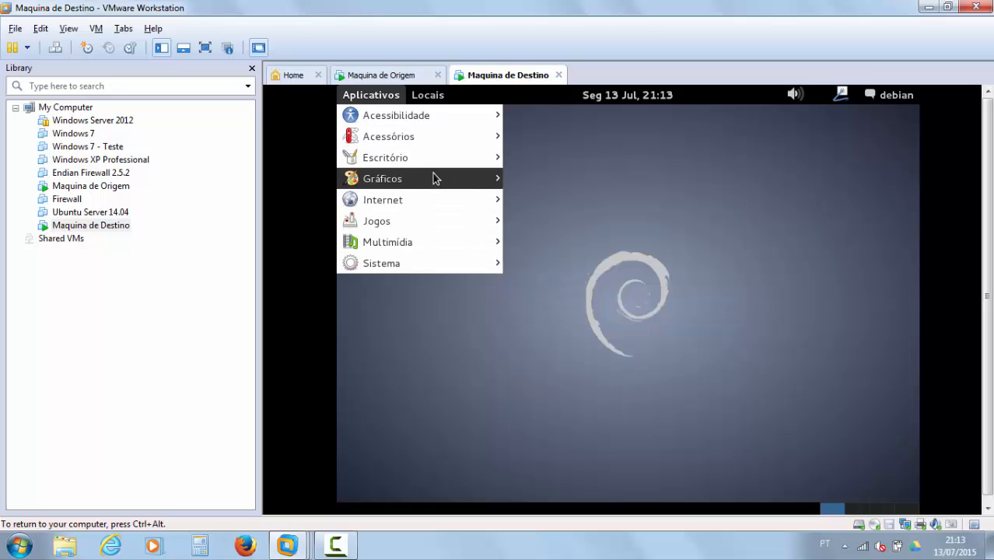
{"action": "mouse_move", "coordinate": [433, 178]}
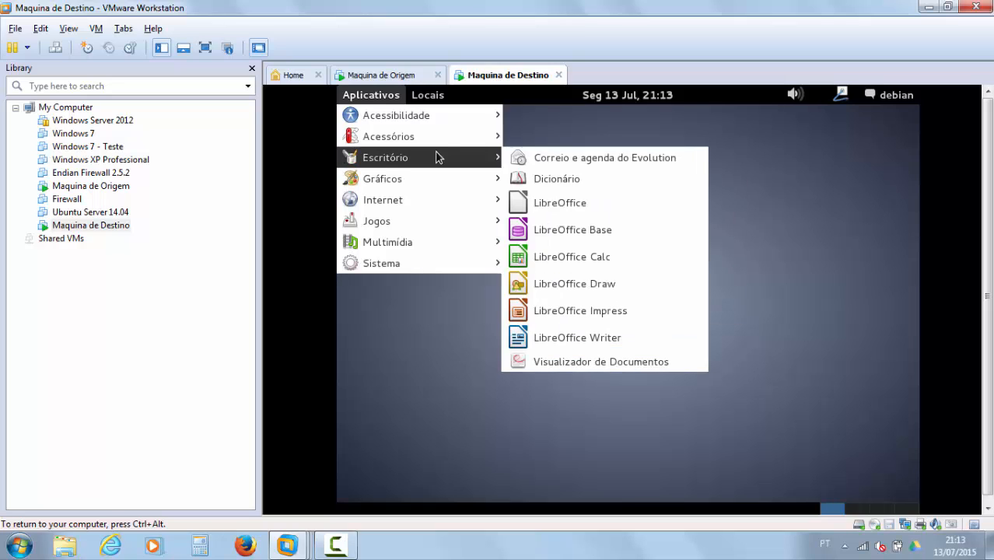
{"action": "left_click", "coordinate": [858, 243]}
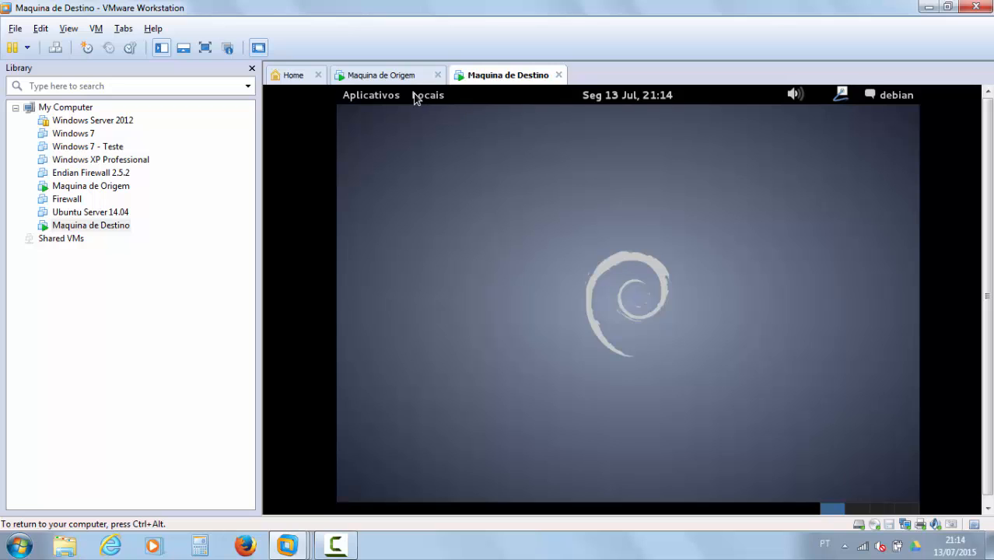
{"action": "key", "text": "ctrl+alt"}
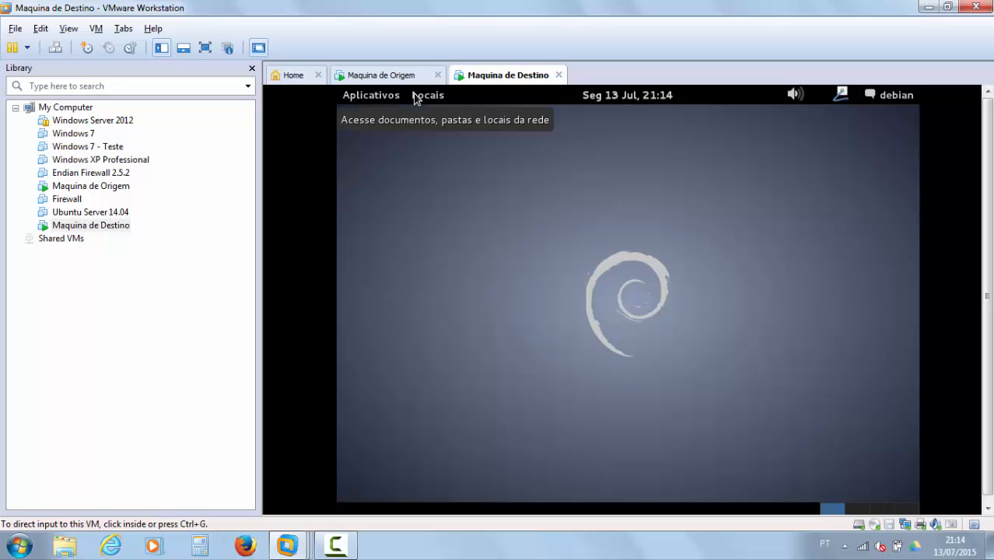
Step: Browse Aplicativos on Maquina de Origem and bring up its debian user menu
{"action": "left_click", "coordinate": [394, 75]}
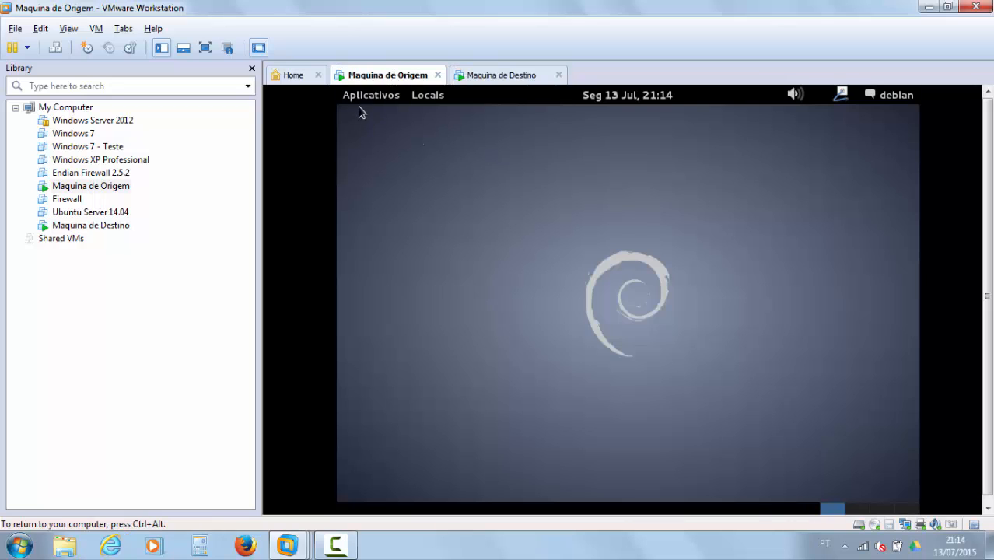
{"action": "left_click", "coordinate": [365, 96]}
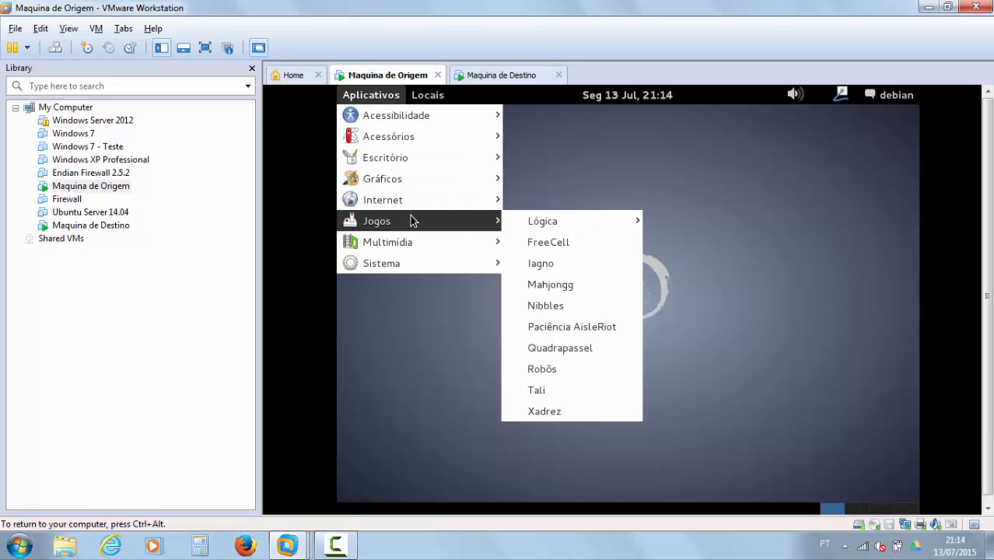
{"action": "left_click", "coordinate": [512, 136]}
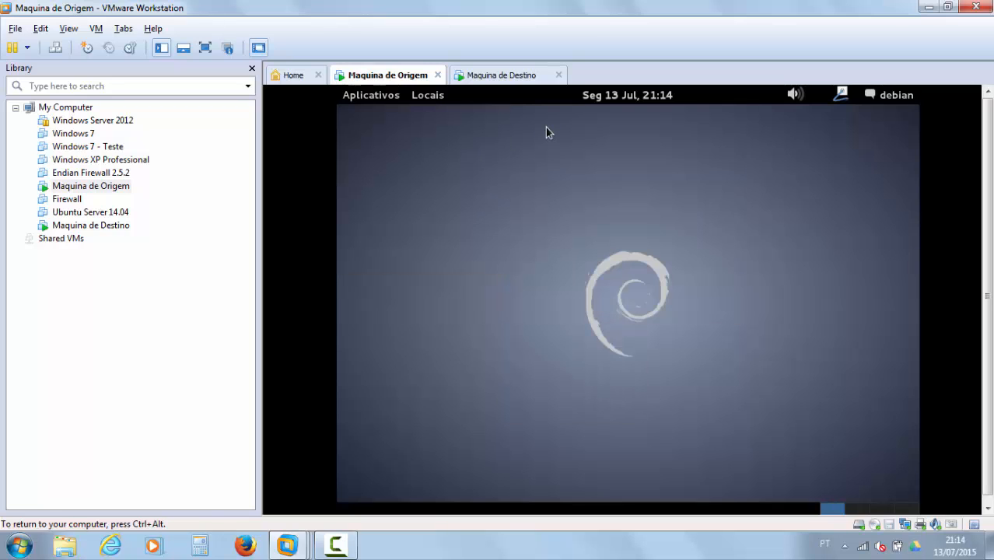
{"action": "left_click", "coordinate": [902, 96]}
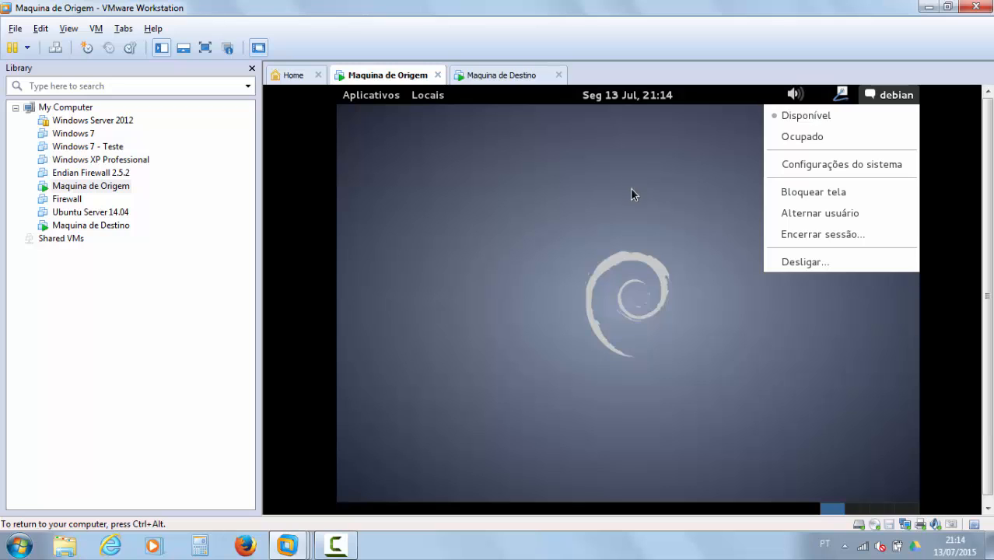
Step: Shut down Maquina de Origem's Debian guest via the user menu's Desligar option
{"action": "left_click", "coordinate": [507, 110]}
{"action": "left_click", "coordinate": [505, 75]}
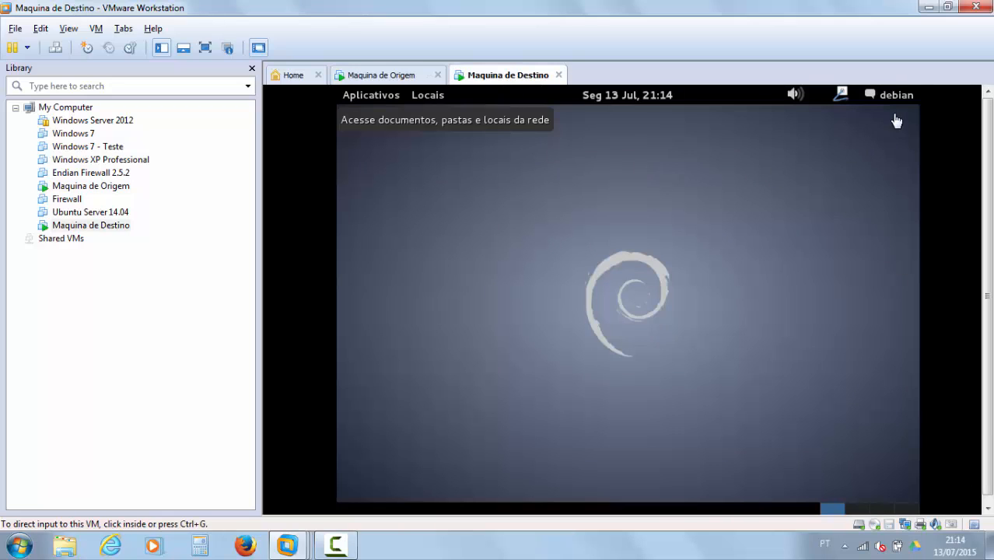
{"action": "left_click", "coordinate": [386, 76]}
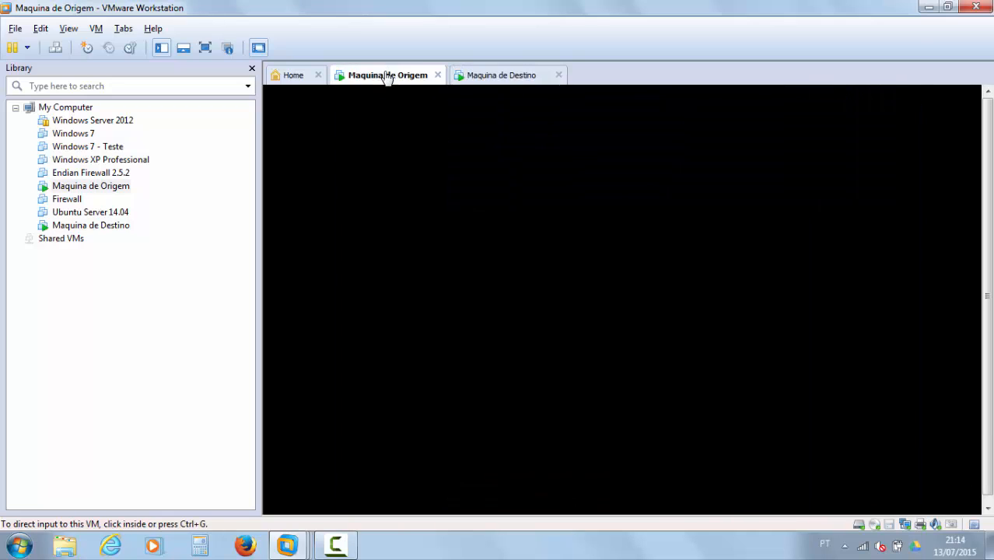
{"action": "left_click", "coordinate": [902, 95]}
{"action": "left_click", "coordinate": [822, 263]}
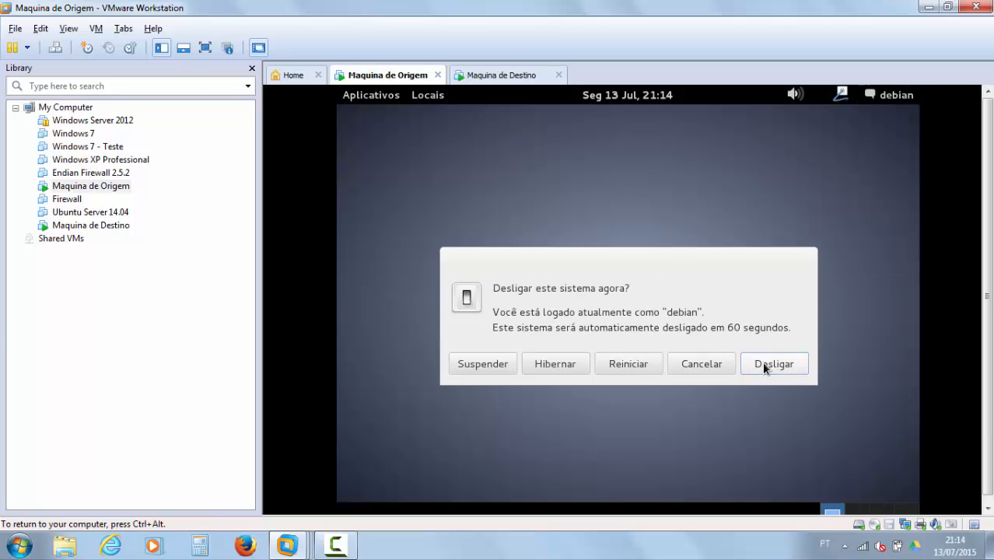
{"action": "left_click", "coordinate": [762, 363]}
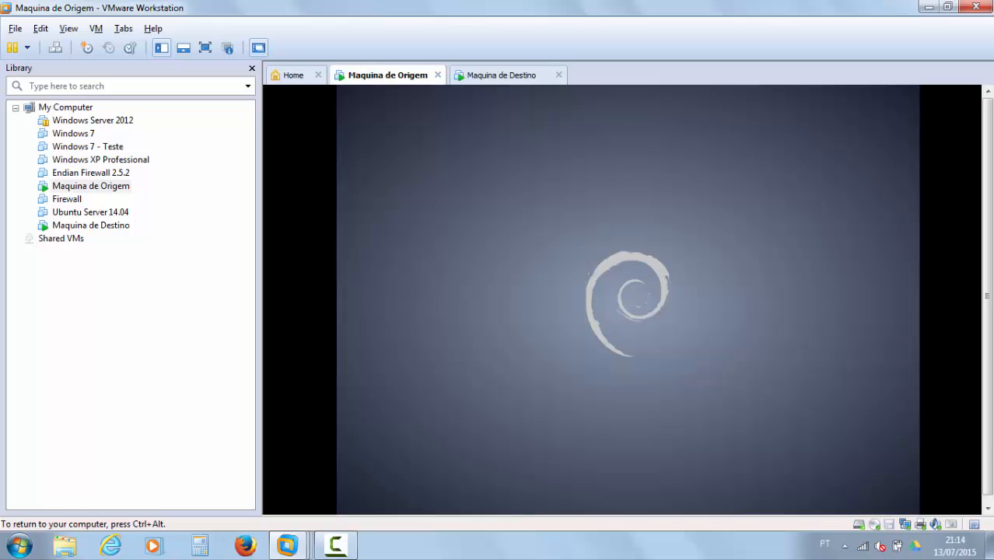
Step: Shut down Maquina de Destino's Debian guest the same way, confirming Desligar
{"action": "left_click", "coordinate": [493, 75]}
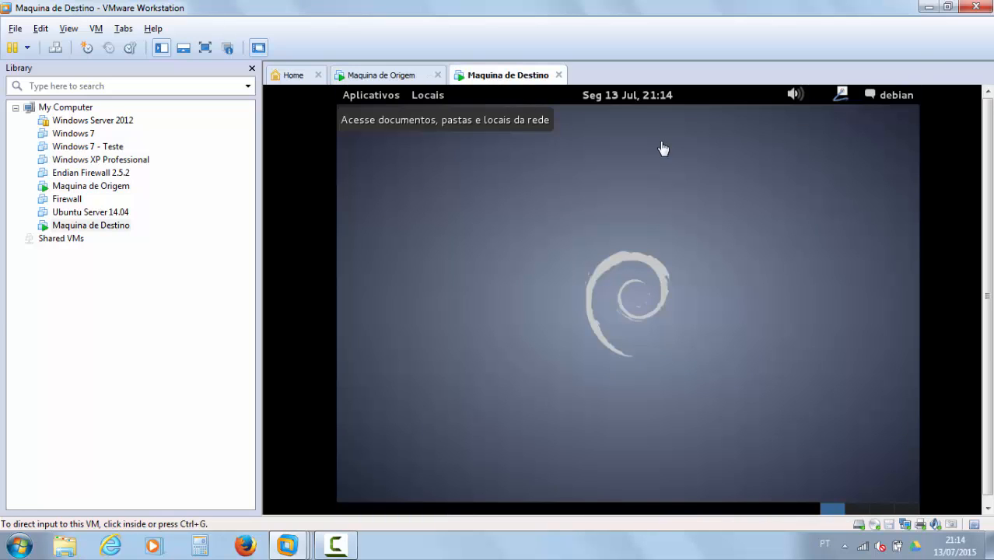
{"action": "left_click", "coordinate": [895, 96]}
{"action": "left_click", "coordinate": [821, 266]}
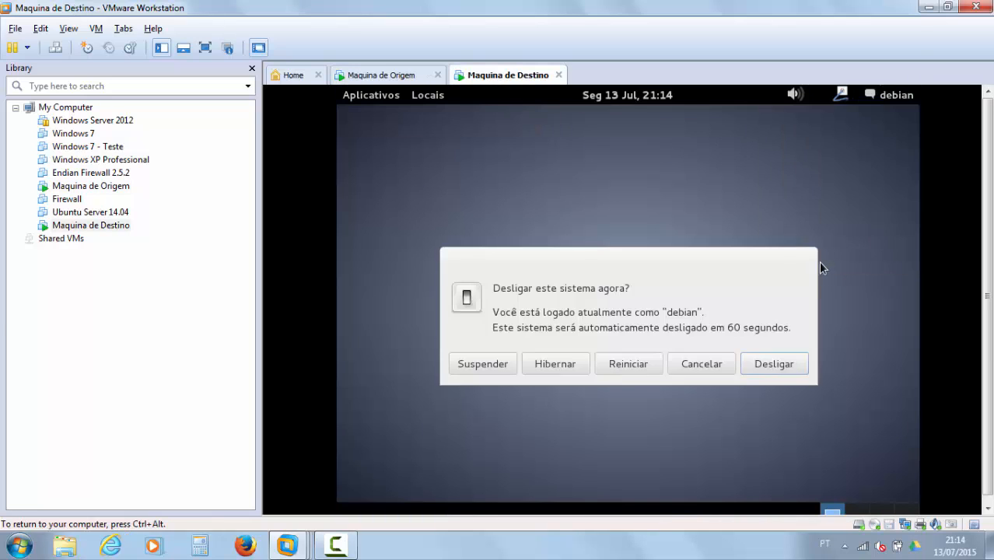
{"action": "left_click", "coordinate": [772, 370]}
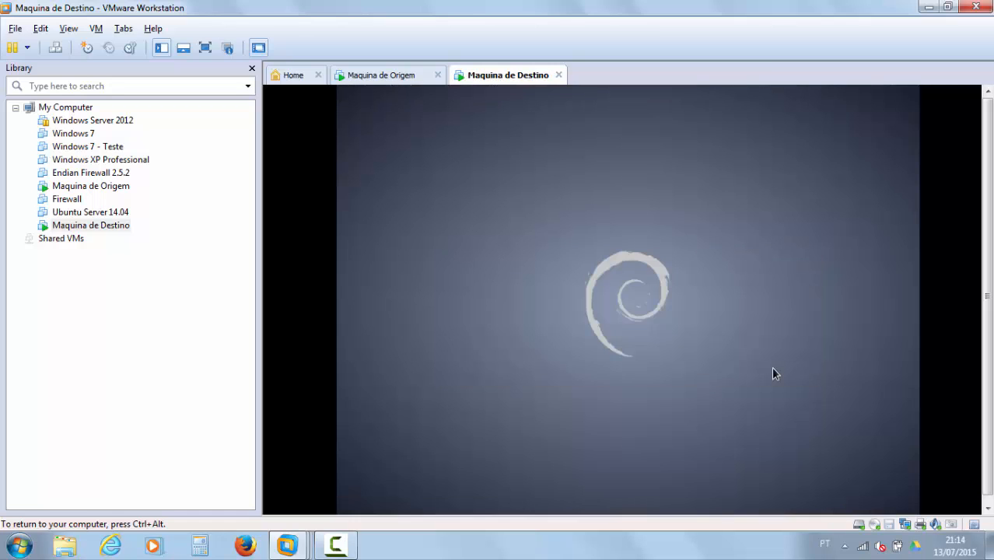